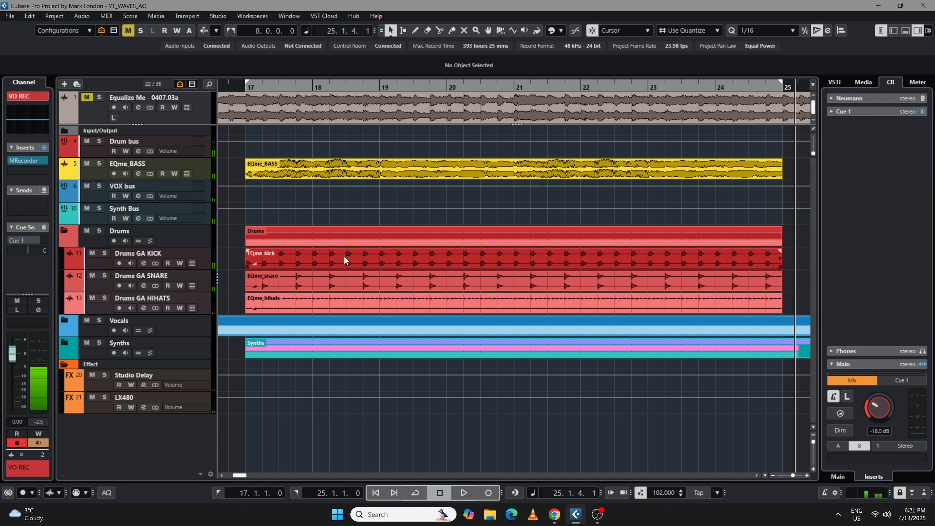
Select the tracks from Drum bus through Synth Bus in the track list.
left_click(95, 179)
left_click(95, 152)
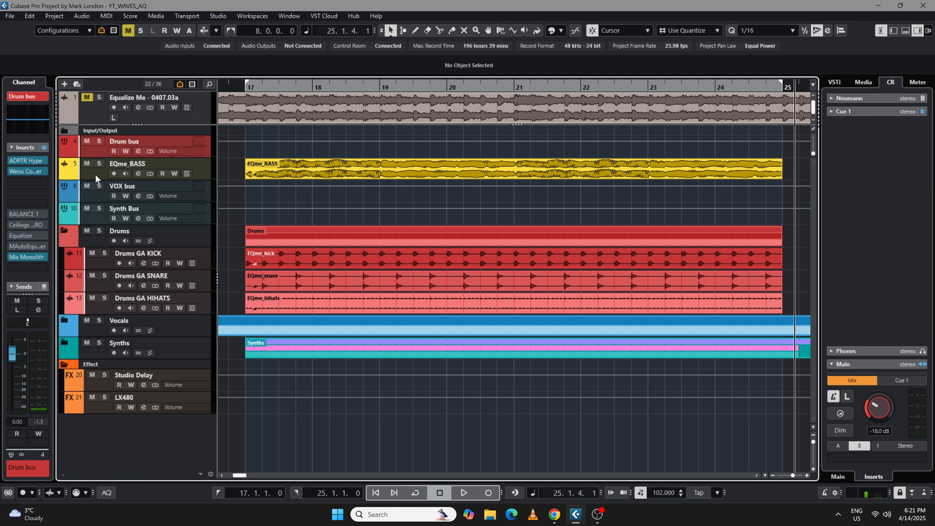
left_click(98, 216, "shift")
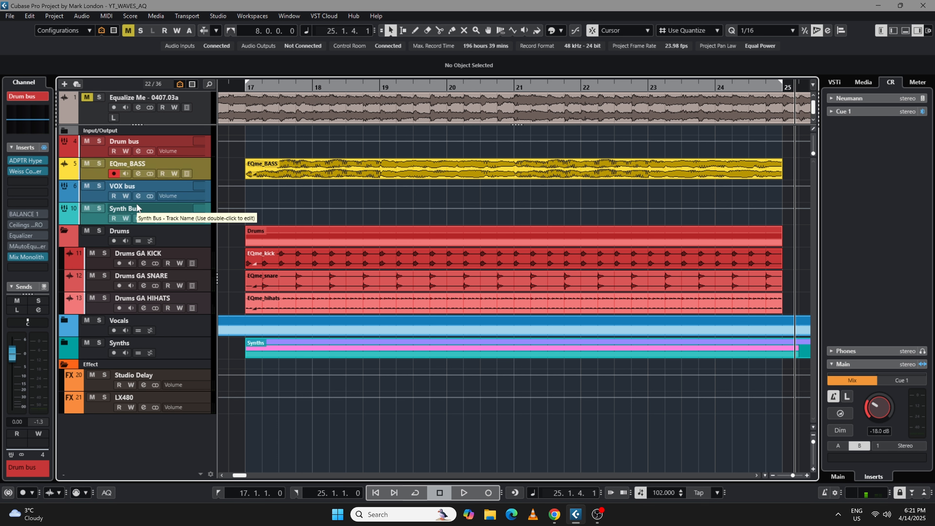
Audition Drum bus, EQme_BASS, VOX bus and Synth Bus one at a time in solo, and clear the solo when finished.
left_click(92, 151)
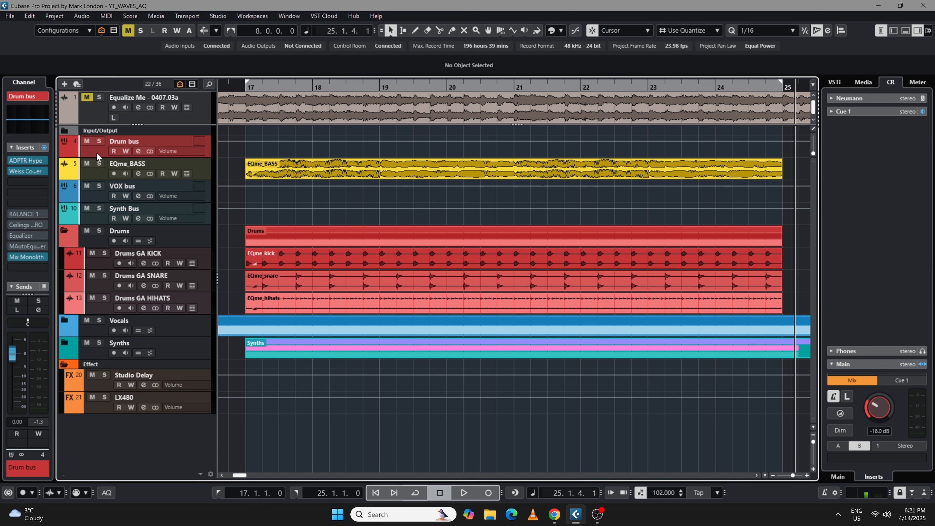
key("s")
key("space")
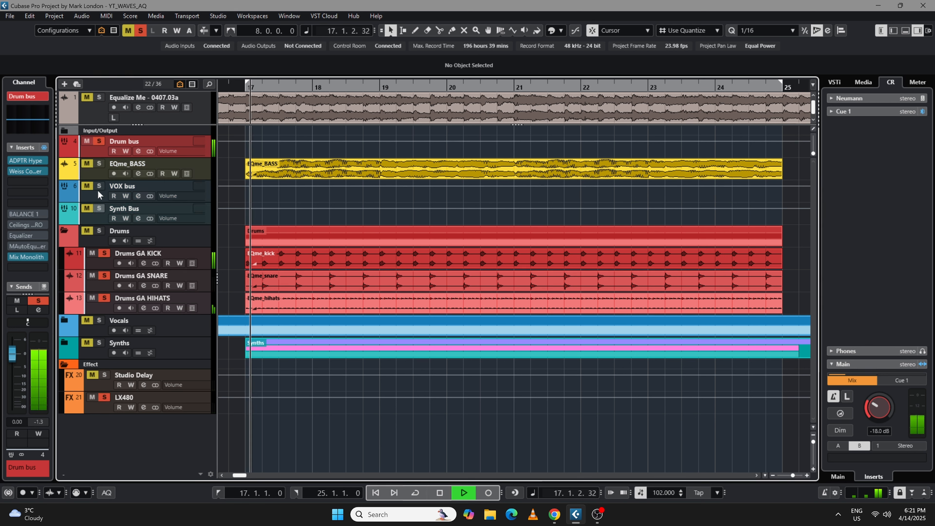
left_click(99, 164, "ctrl")
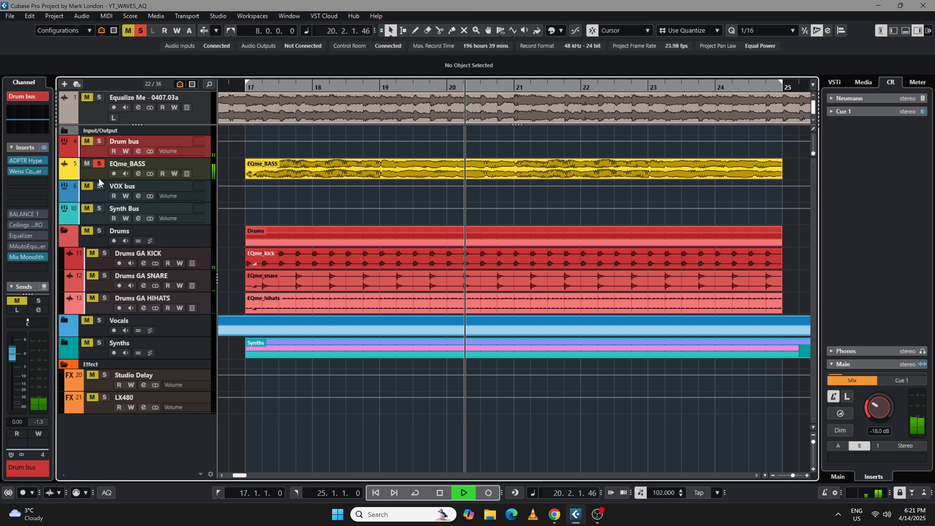
left_click(99, 187, "ctrl")
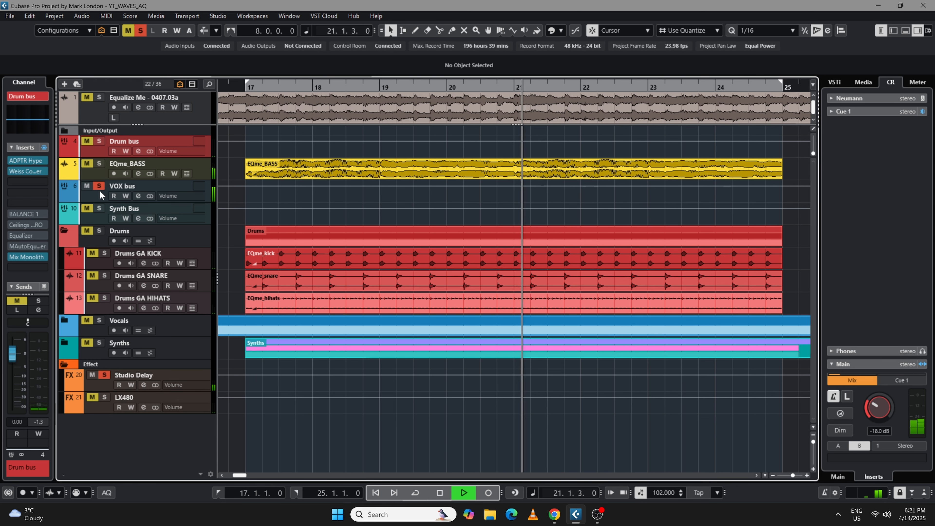
left_click(99, 208, "ctrl")
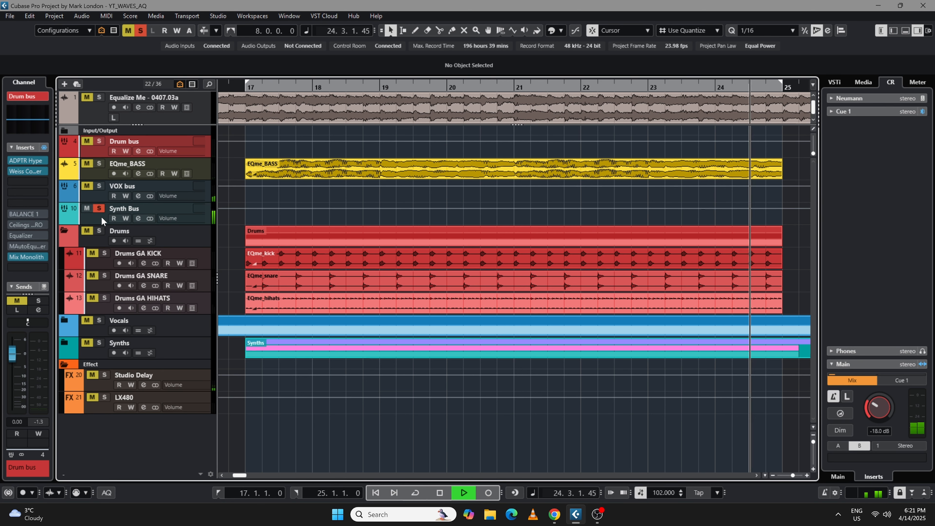
key("space")
left_click(99, 208)
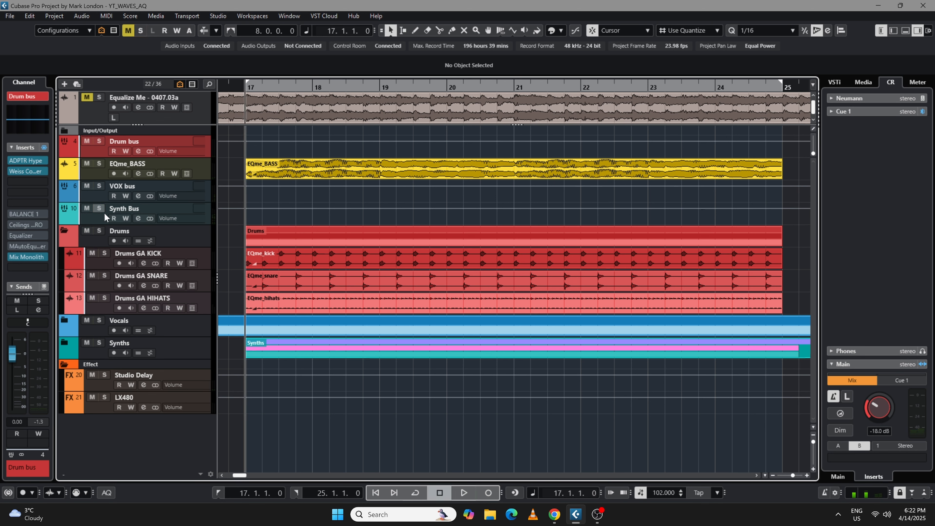
Load Curves AQ into insert slot 5 of the Drum bus and minimize the MixConsole.
left_click(104, 213)
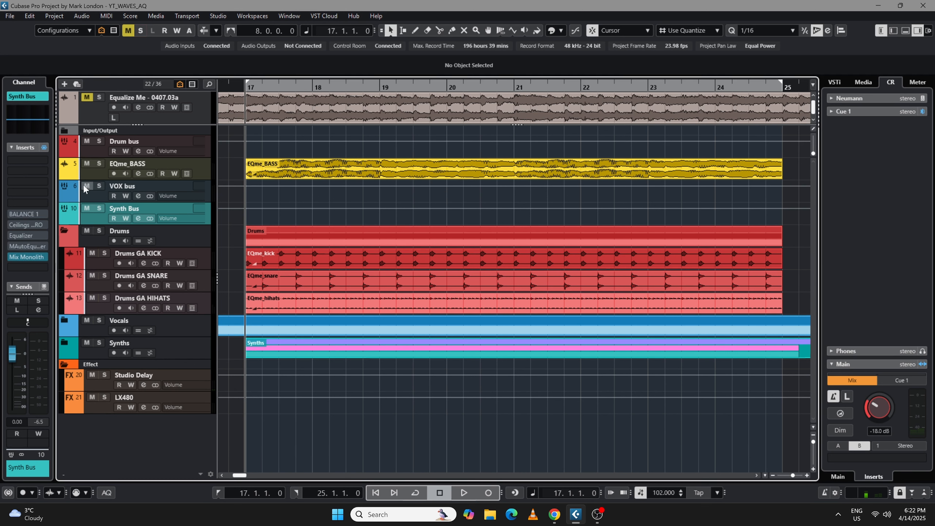
left_click(94, 148)
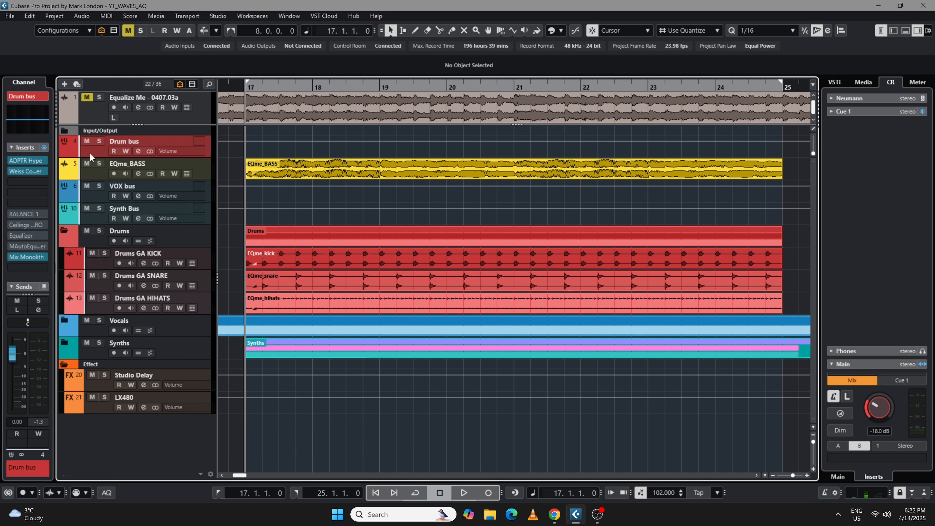
left_click(20, 258)
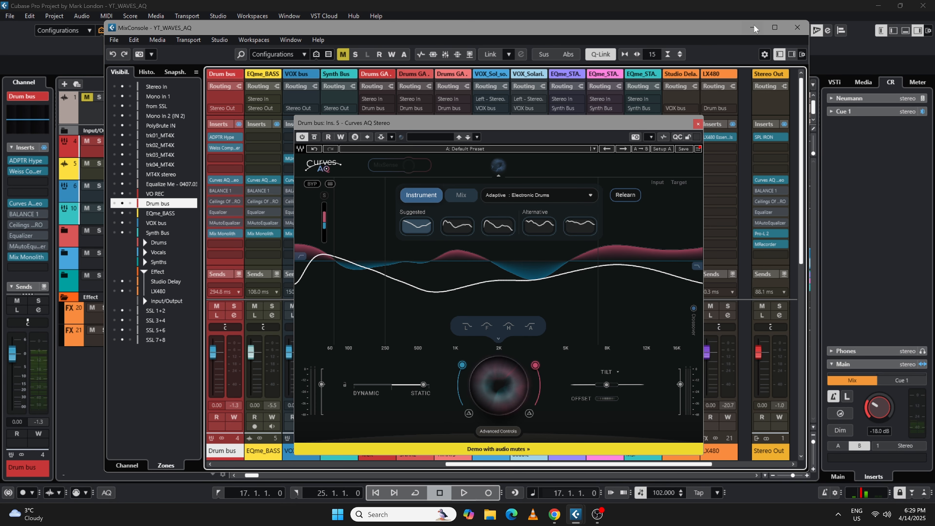
left_click(753, 28)
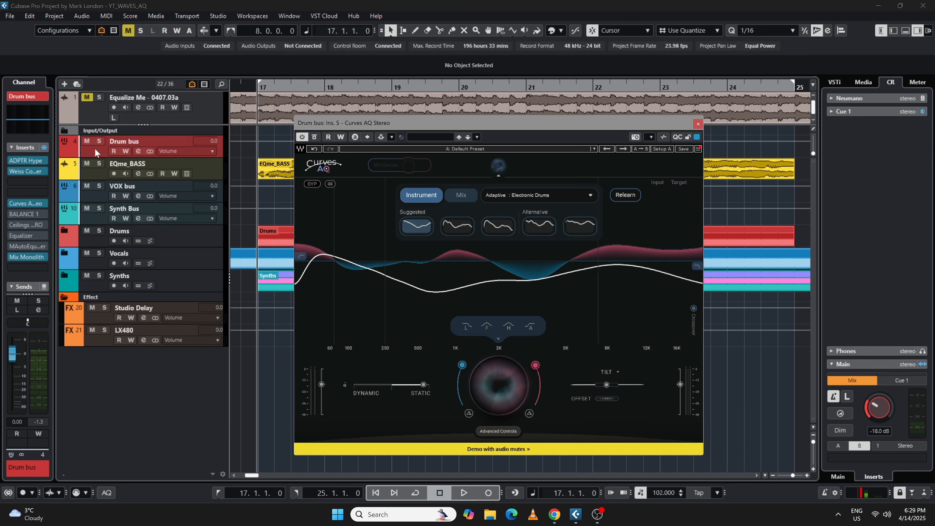
Solo the Drum bus and play it back while Curves AQ relearns the drum signal.
left_click(99, 142)
key("space")
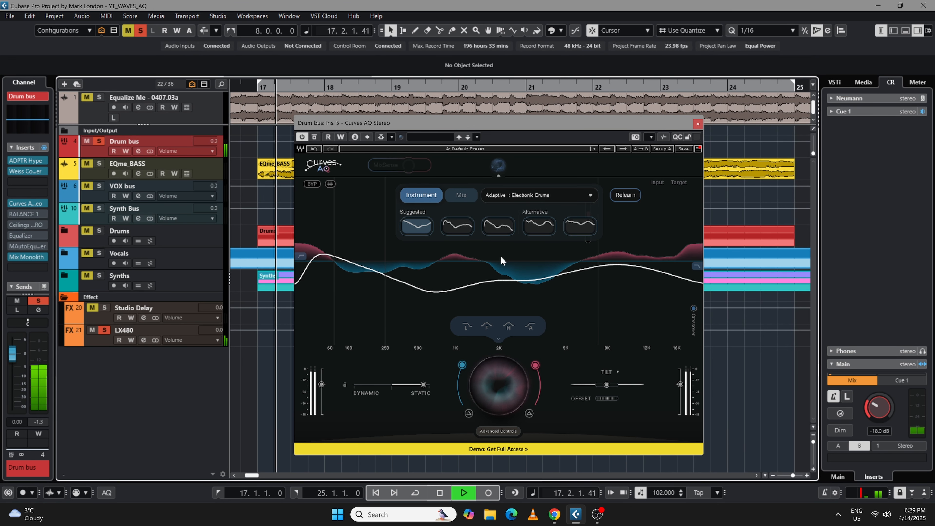
left_click(625, 194)
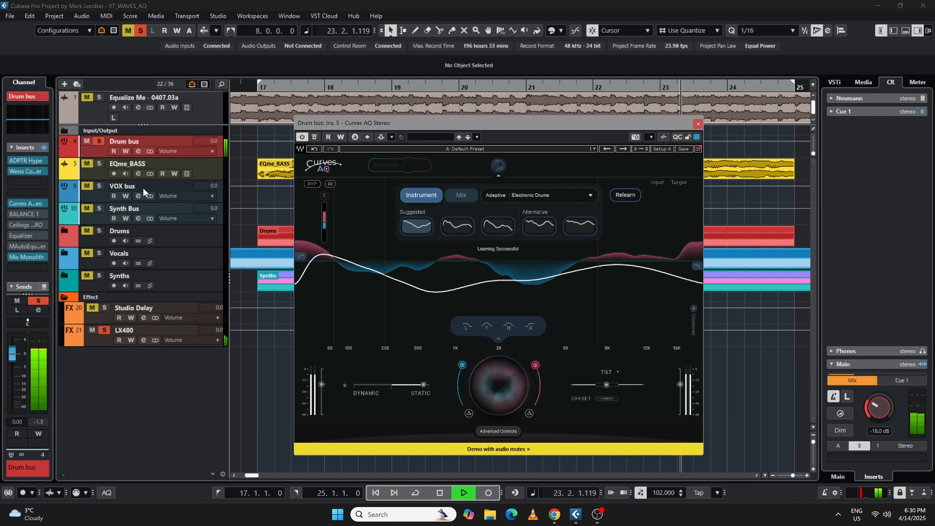
key("space")
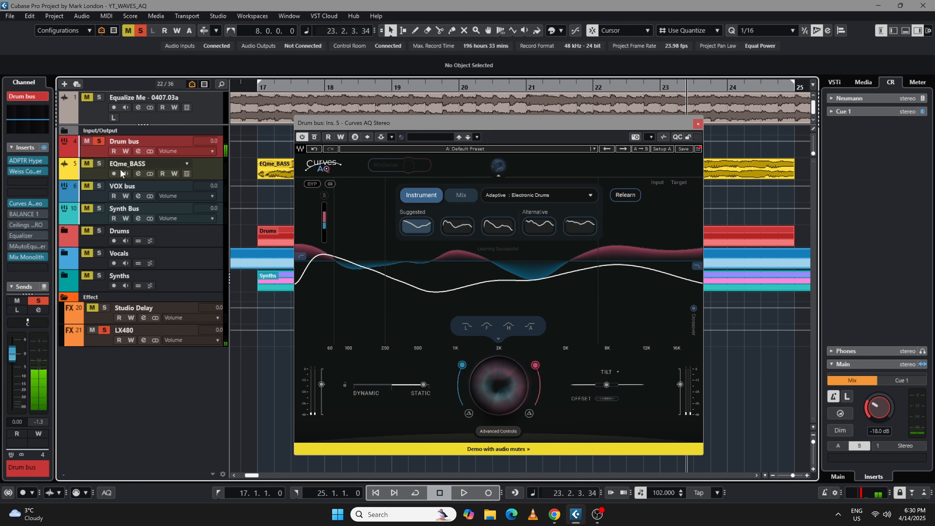
Compare the Drum bus with and without Curves AQ by toggling its bypass during playback from bar 17, leaving the plugin active.
key("KP_1")
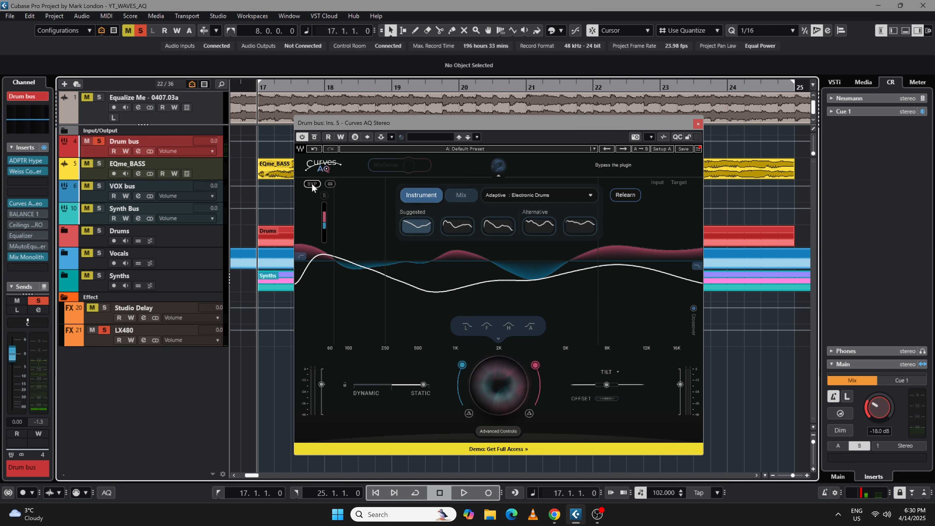
left_click(311, 184)
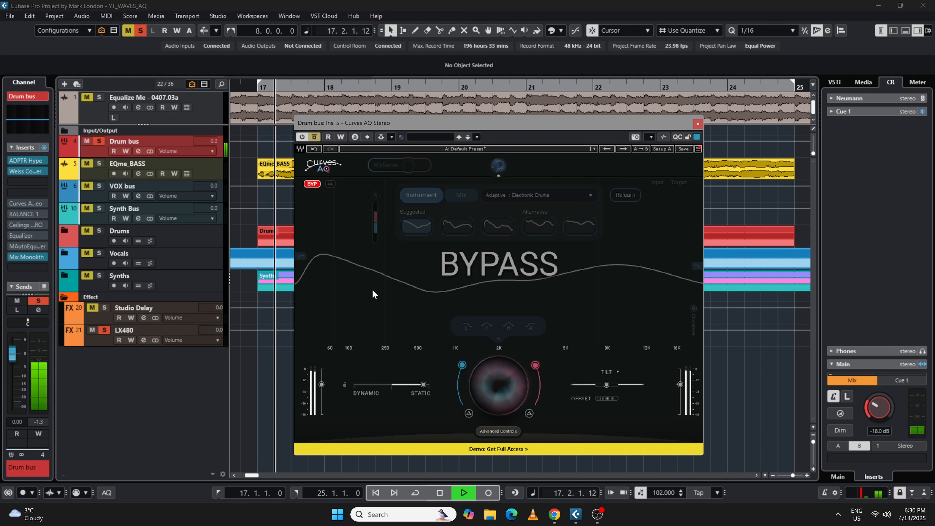
left_click(314, 136)
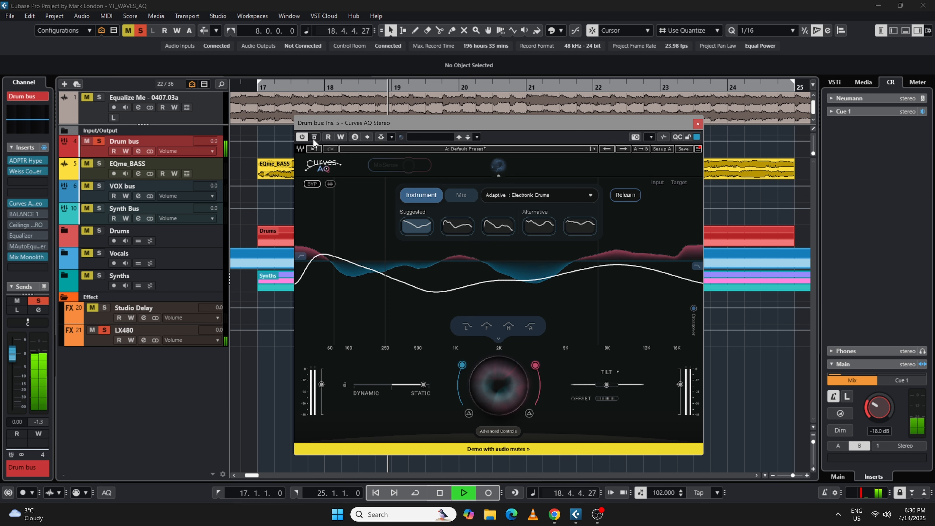
left_click(314, 136)
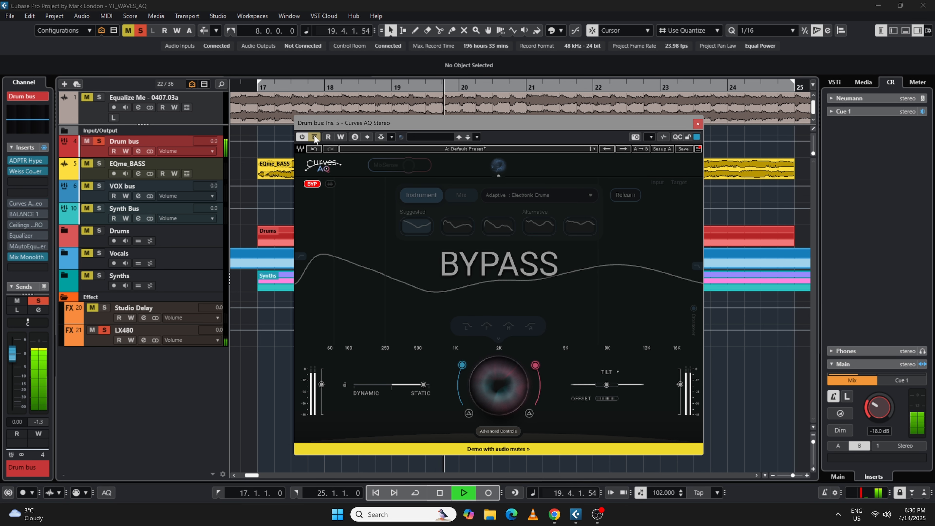
left_click(314, 137)
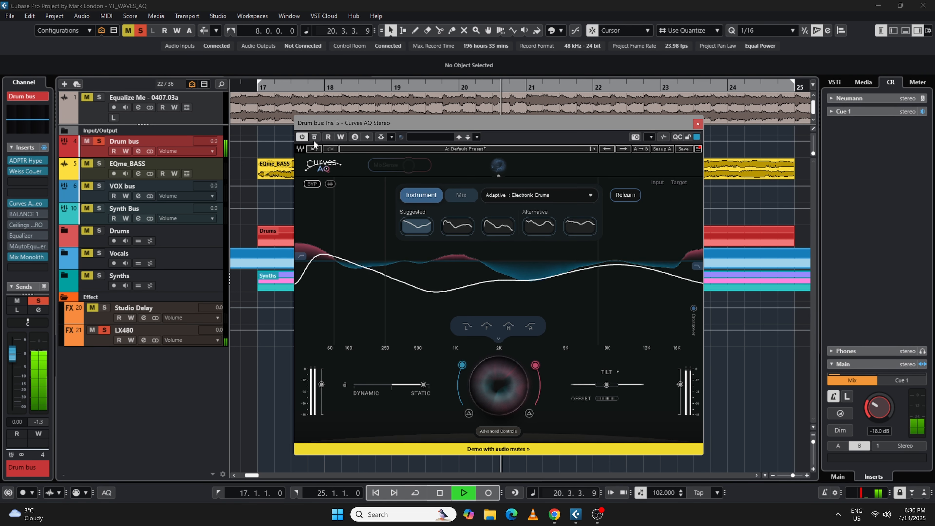
left_click(312, 136)
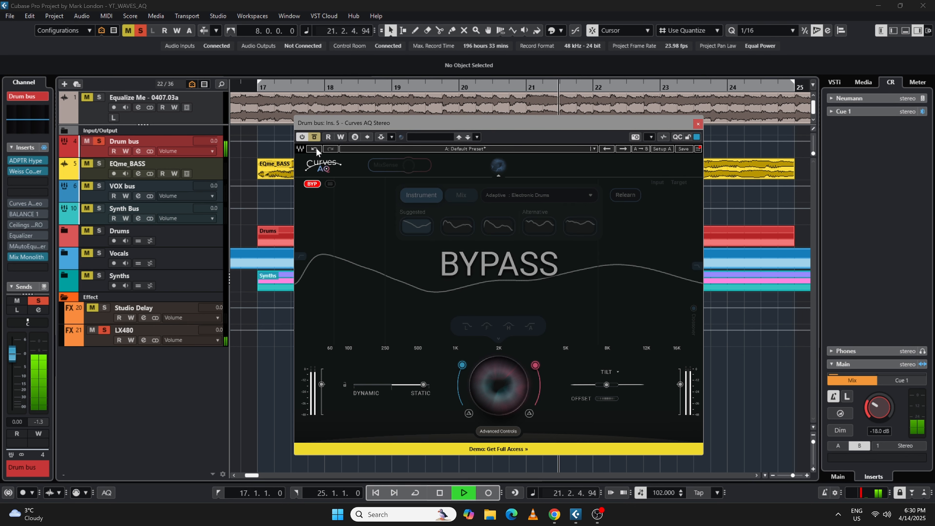
key("space")
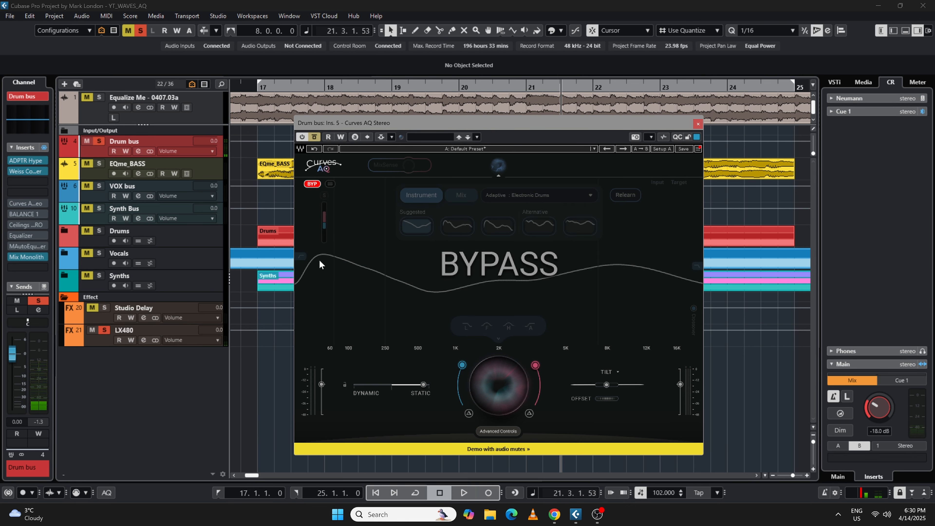
left_click(312, 184)
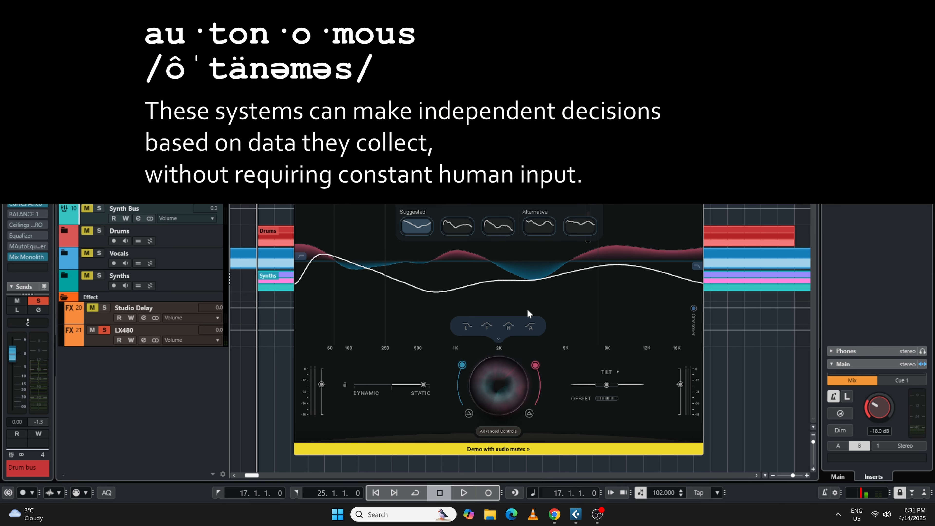
Audition the suggested and alternative target curves on the playing Drum bus and choose the second suggested curve.
key("space")
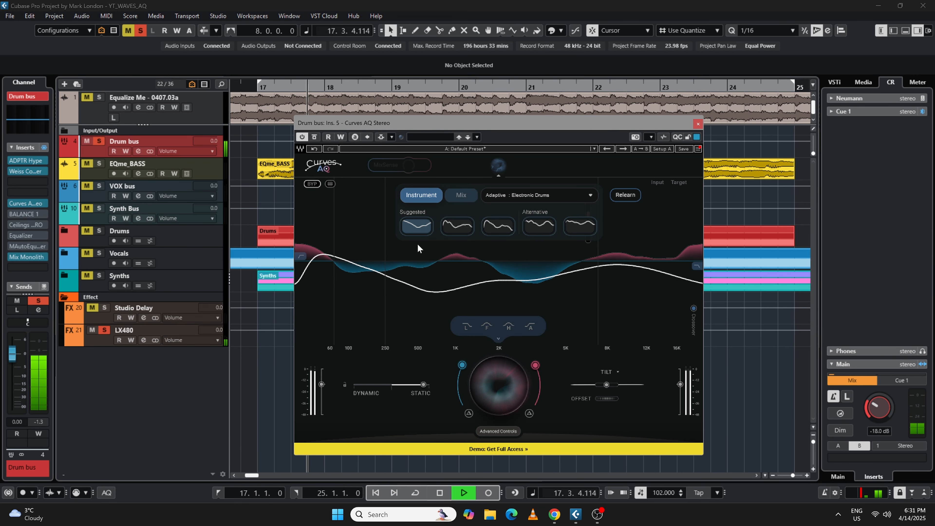
left_click(458, 227)
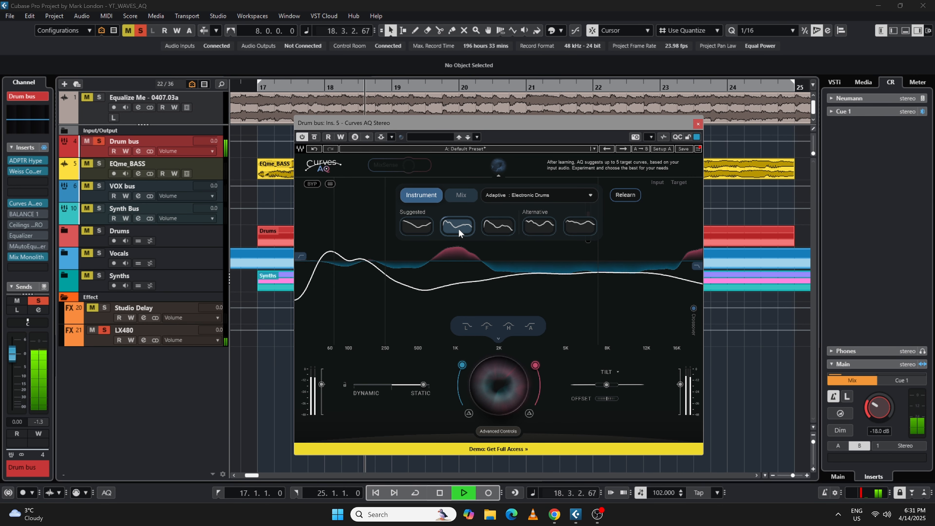
left_click(498, 227)
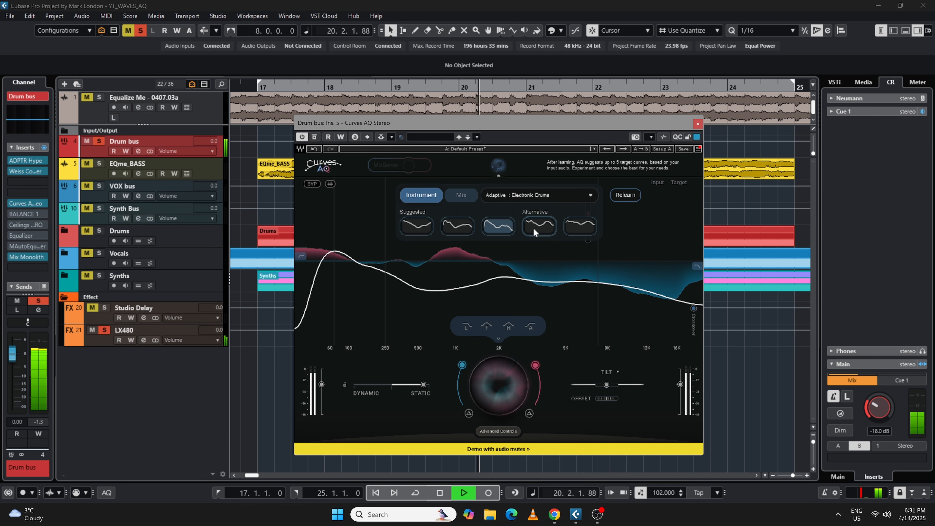
left_click(541, 225)
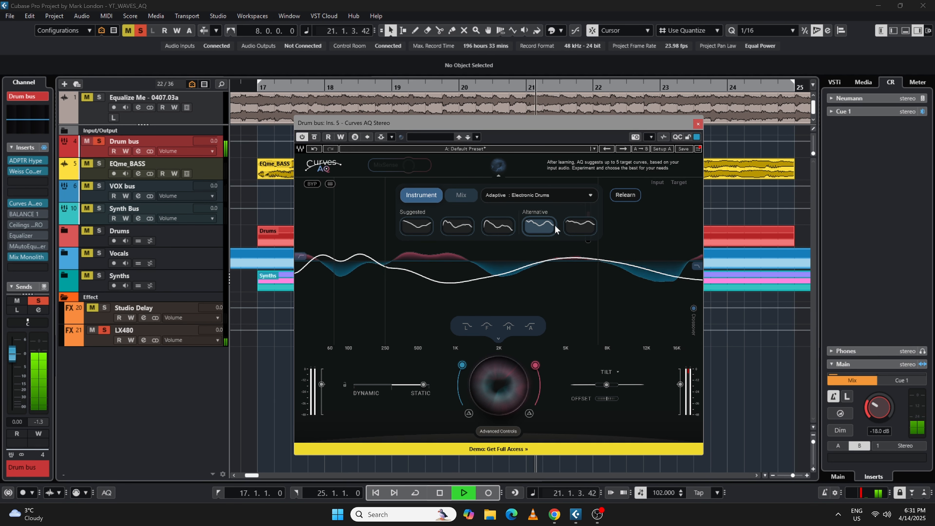
left_click(575, 223)
left_click(416, 226)
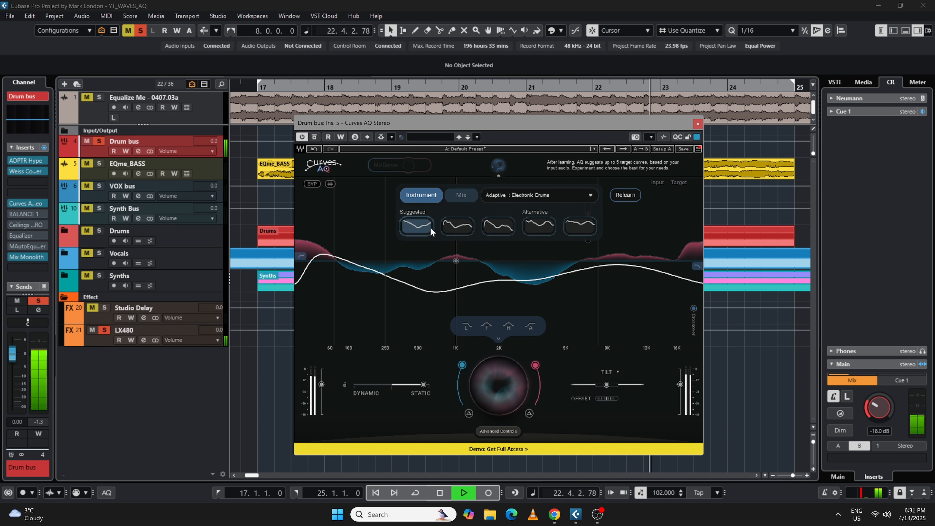
left_click(455, 228)
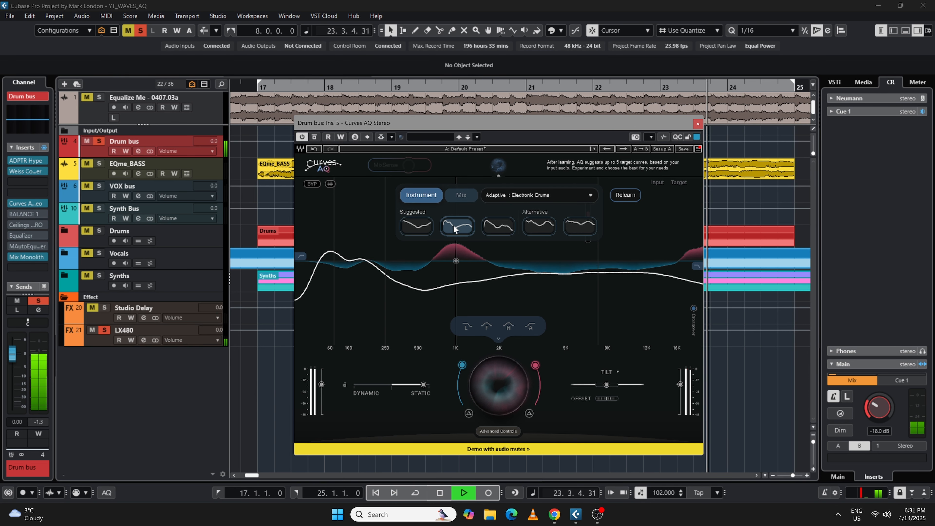
key("space")
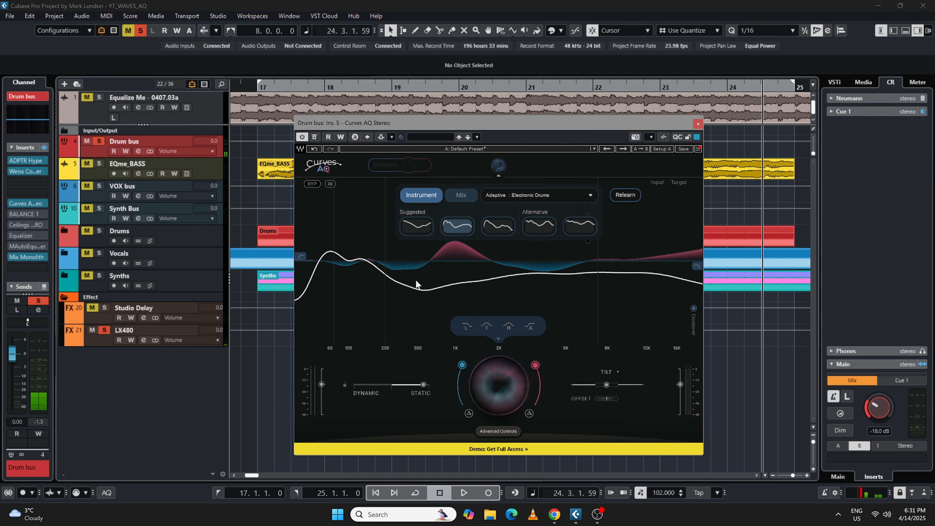
Switch to the EQme_BASS track and let its Curves AQ learn the bass during playback.
key("Down")
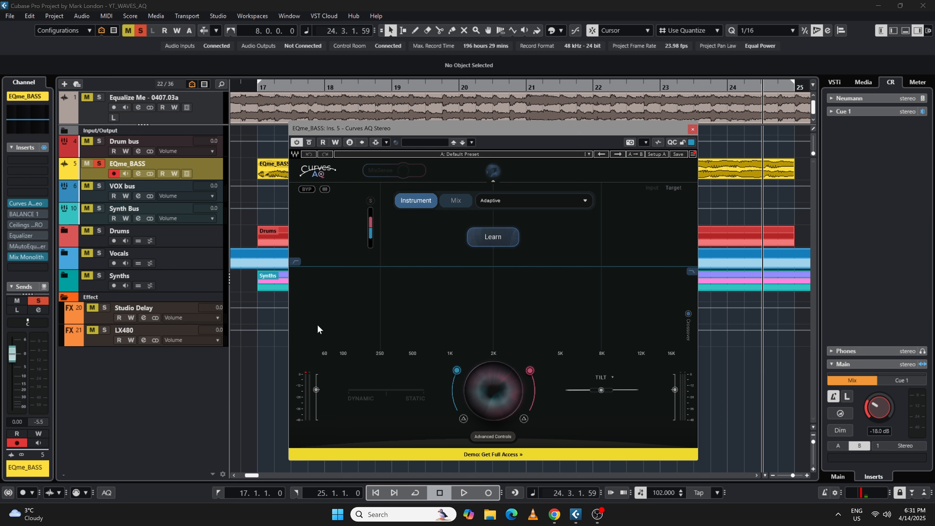
key("space")
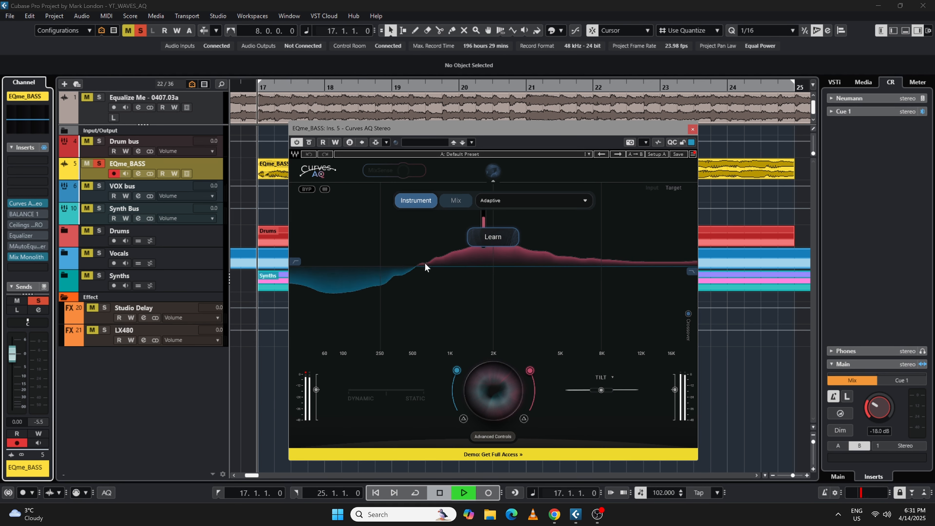
left_click(497, 238)
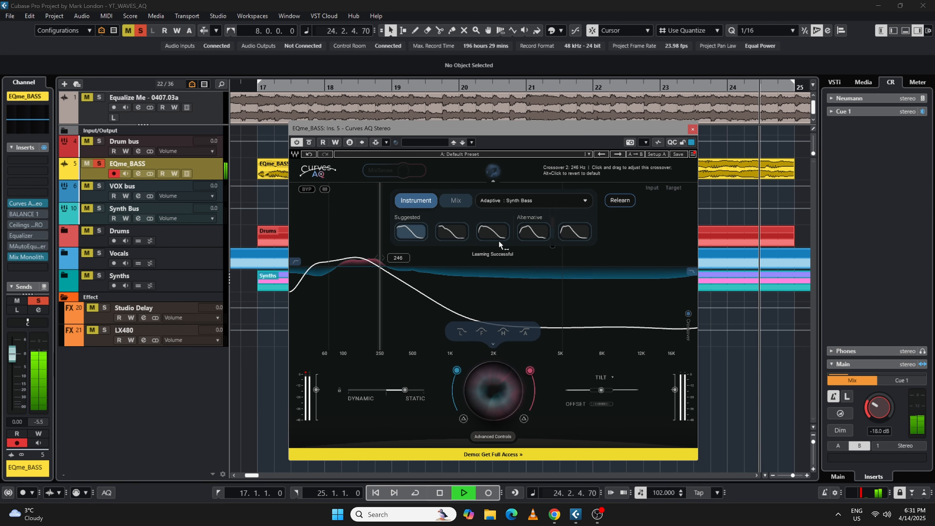
key("space")
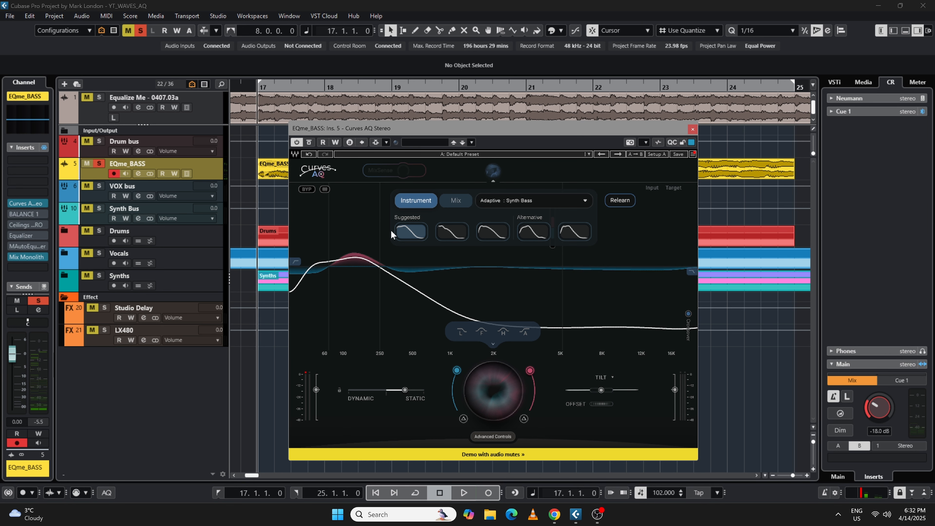
Compare the EQme_BASS track without and with Curves AQ by toggling its bypass during playback from bar 17, leaving the plugin active.
left_click(306, 190)
key("space")
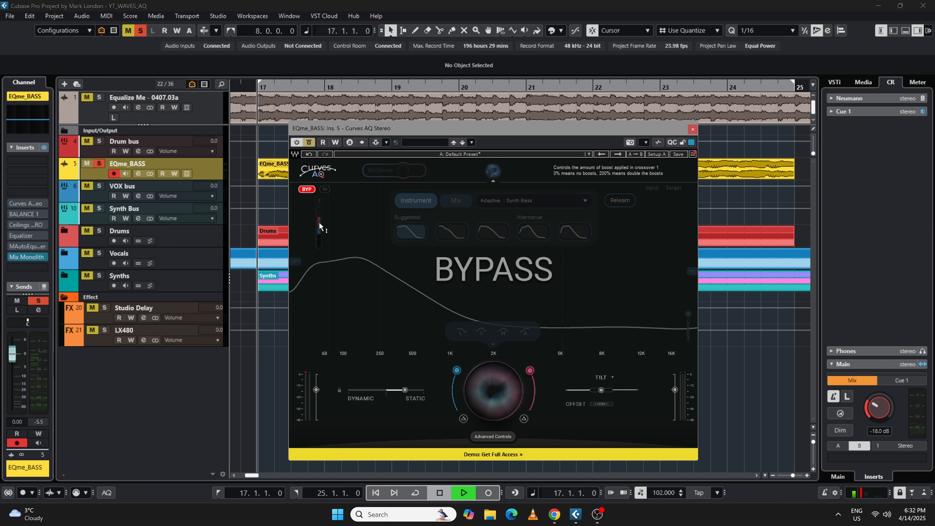
left_click(308, 189)
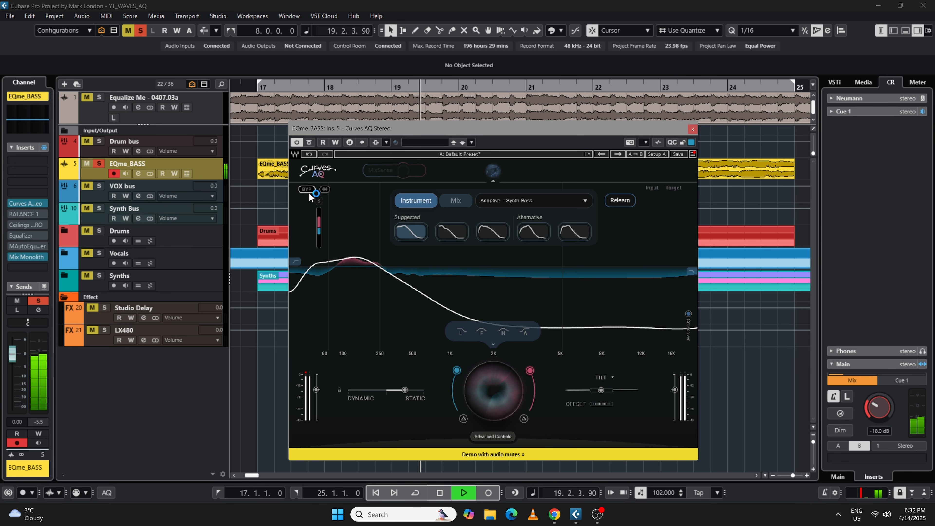
Audition the suggested and alternative target curves on the playing bass and return to the first suggested curve.
left_click(450, 233)
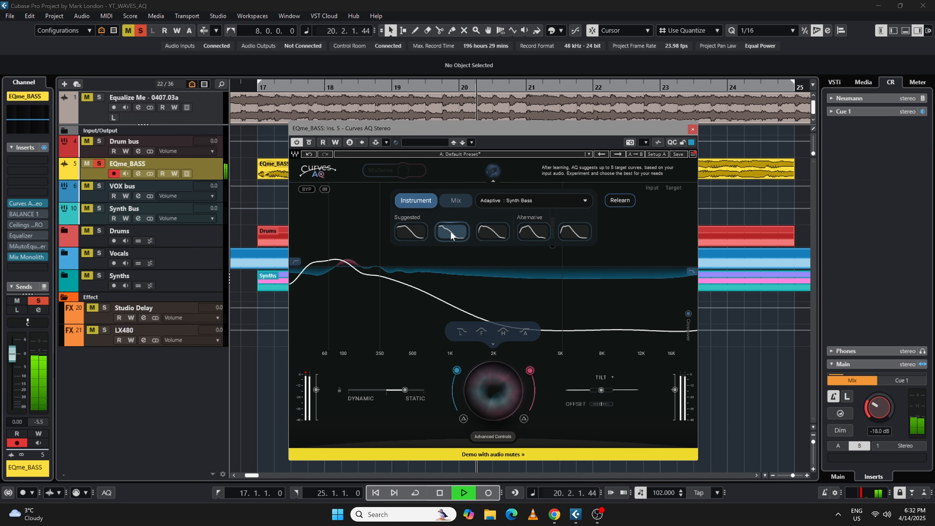
left_click(492, 231)
left_click(534, 233)
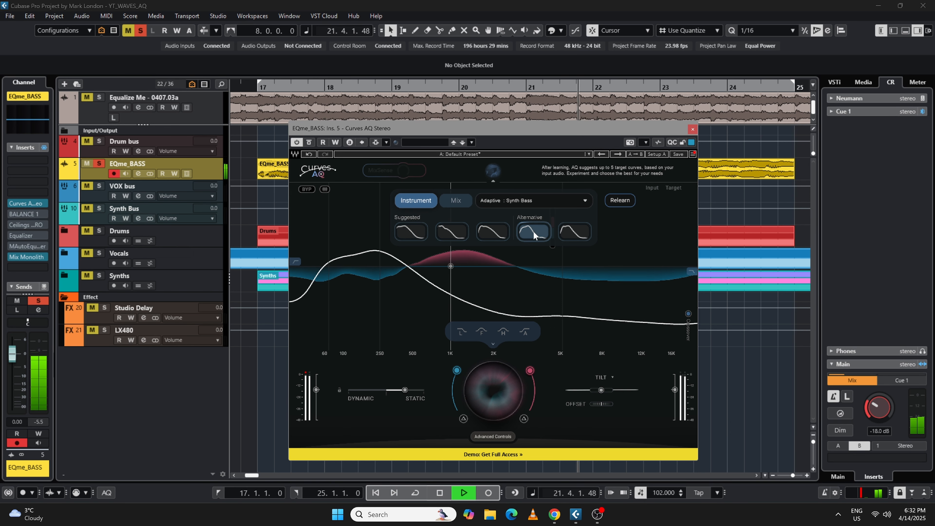
left_click(575, 233)
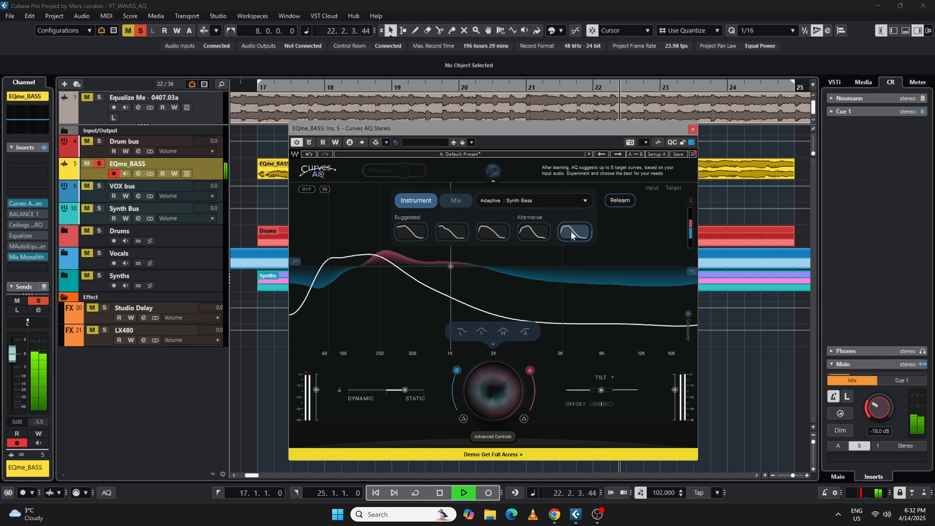
left_click(411, 233)
left_click(457, 235)
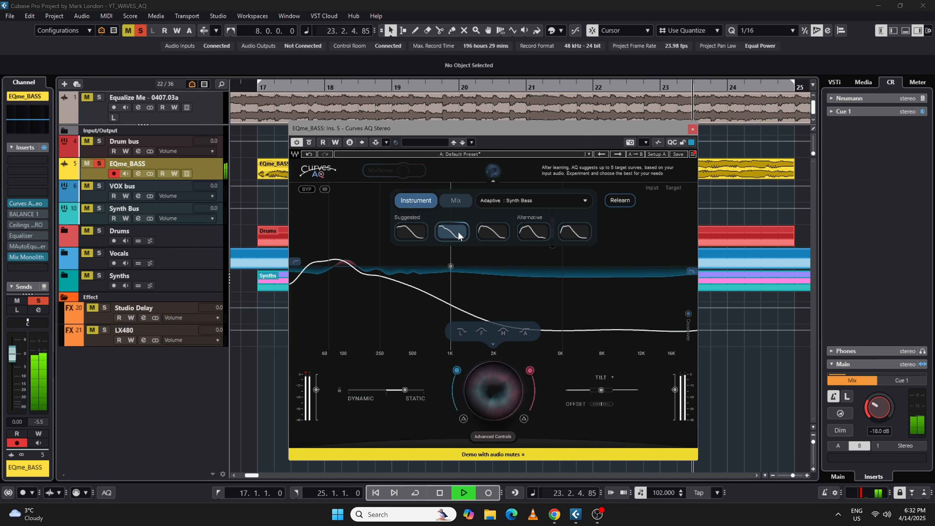
left_click(487, 233)
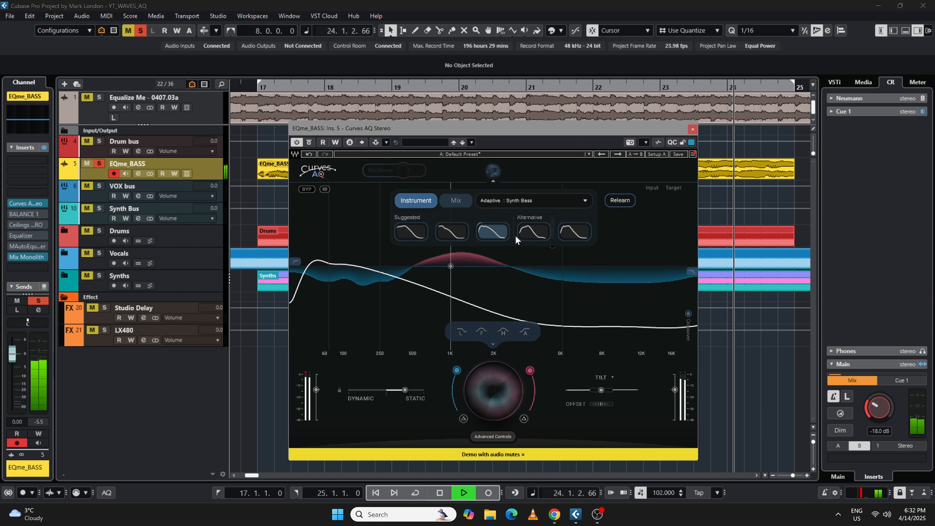
left_click(531, 233)
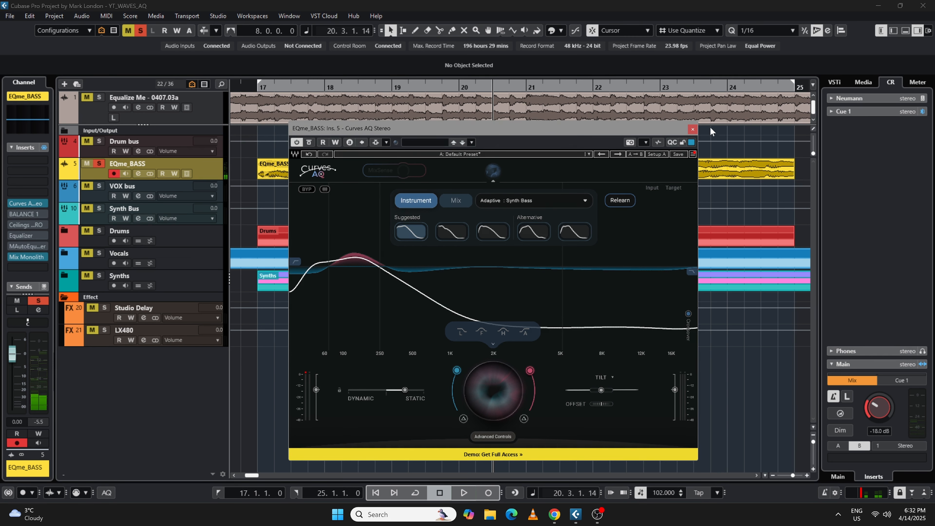
Close the bass plugin window, solo the VOX bus and let its Curves AQ learn the vocals during playback from bar 17.
left_click(693, 130)
left_click(98, 186, "ctrl")
key("KP_1")
left_click(21, 203)
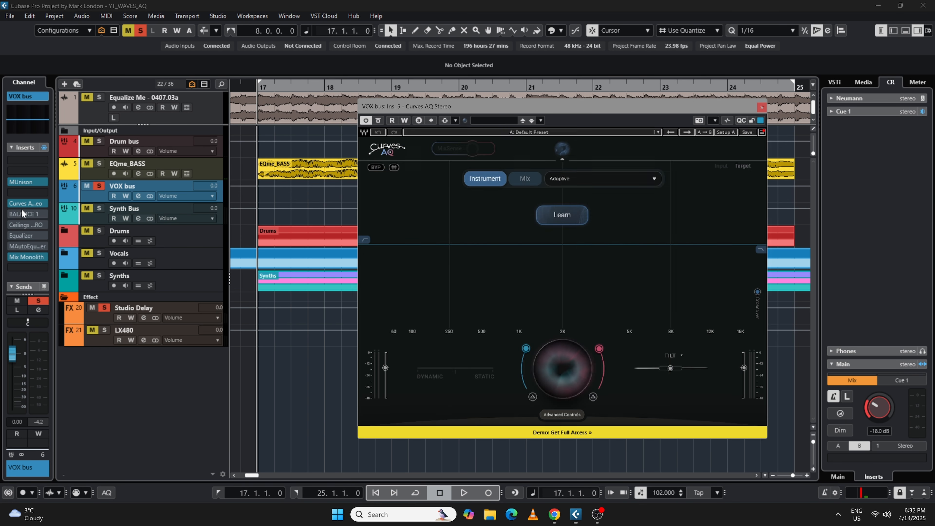
left_click(562, 214)
key("space")
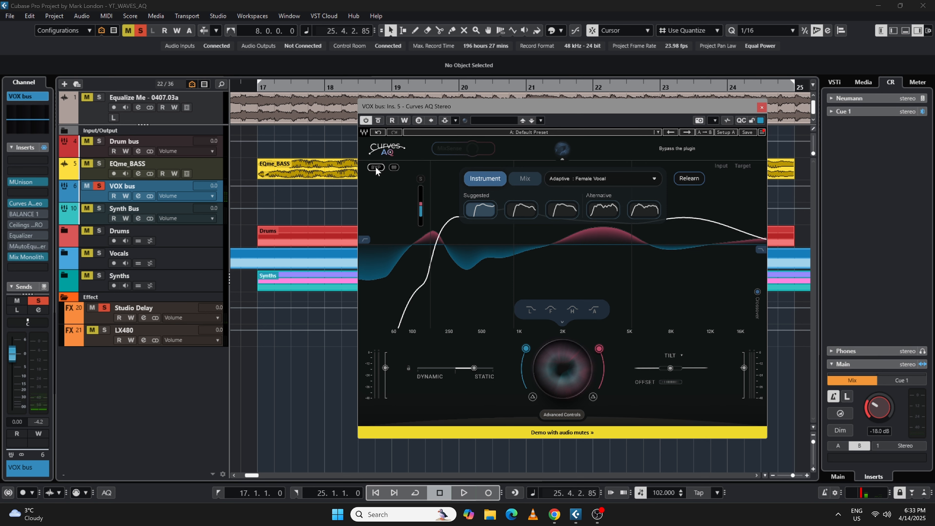
Compare the VOX bus without and with Curves AQ by toggling its bypass during playback from bar 17, leaving the plugin active.
left_click(375, 168)
key("space")
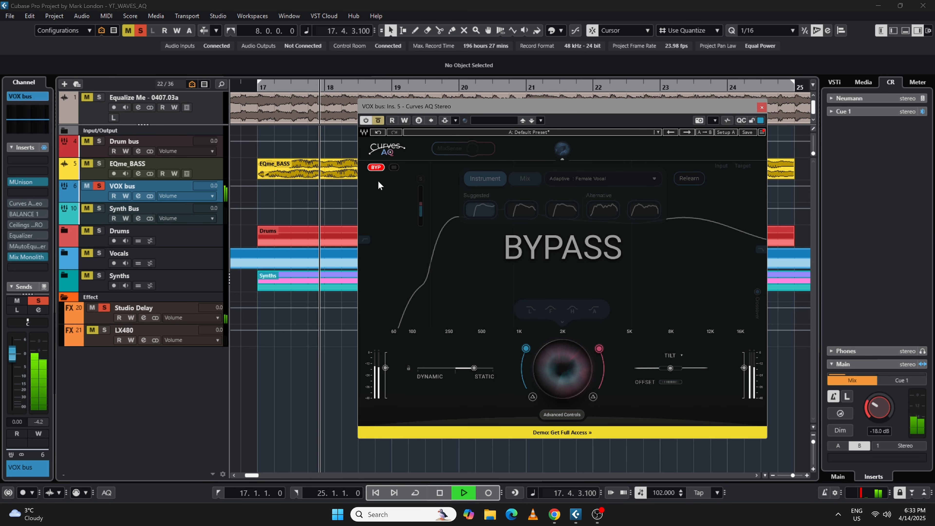
left_click(379, 168)
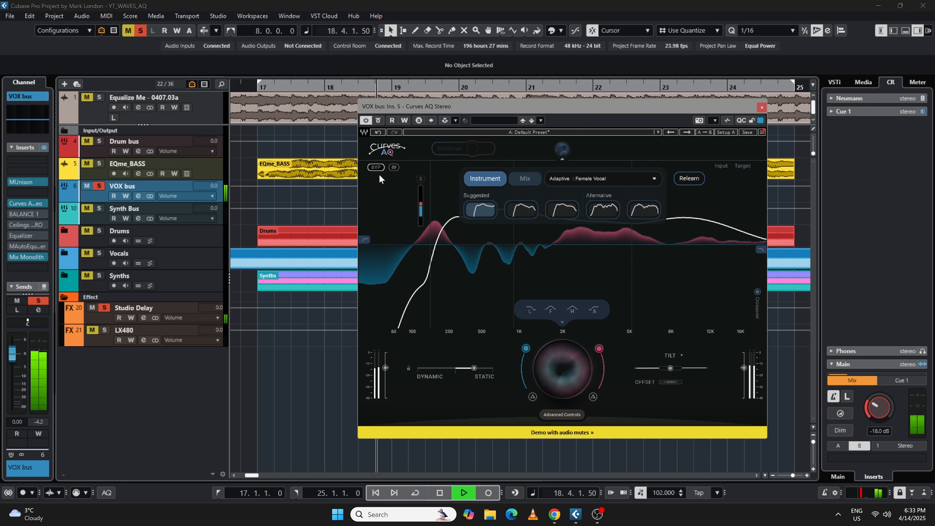
Audition the suggested and alternative target curves on the playing VOX bus and return to the first suggested curve.
left_click(524, 209)
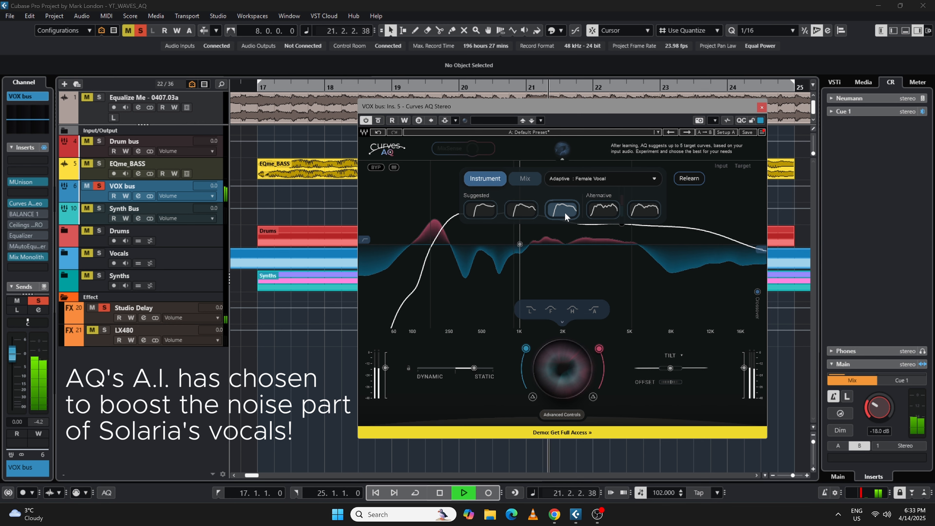
left_click(597, 216)
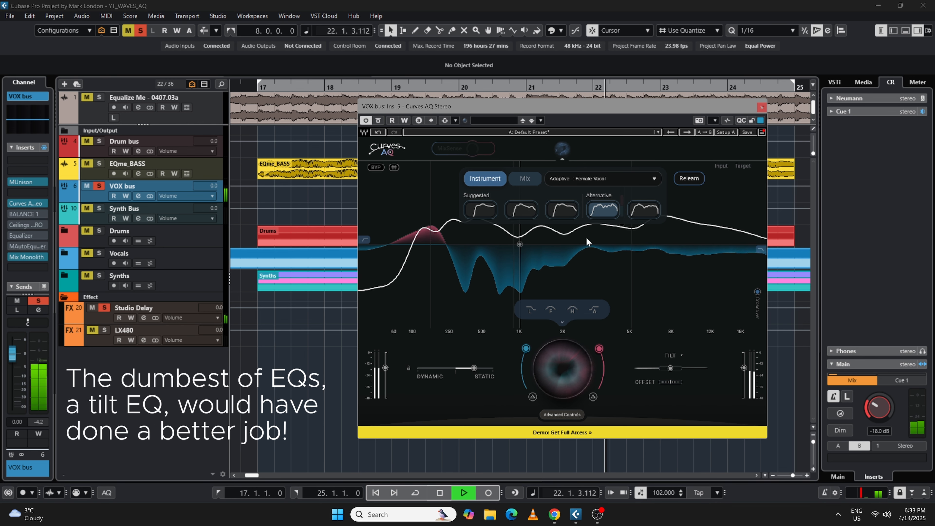
left_click(648, 211)
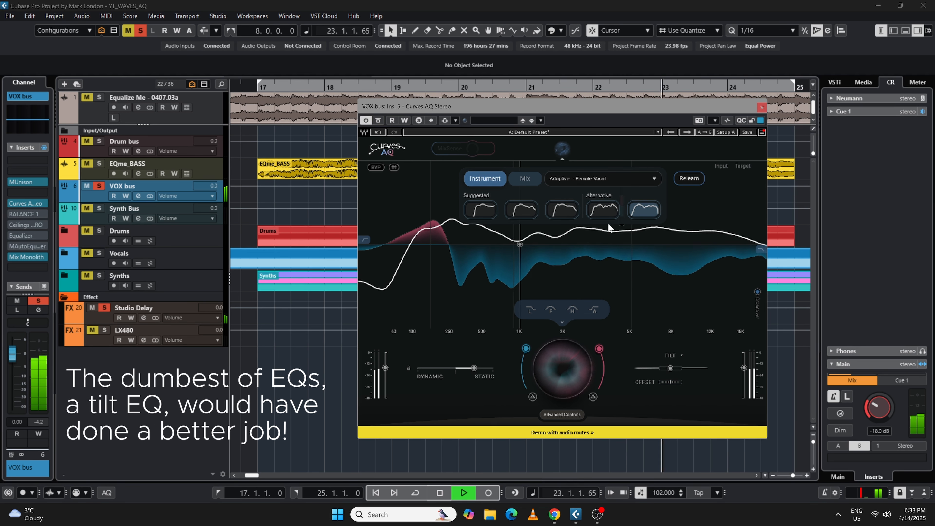
left_click(480, 210)
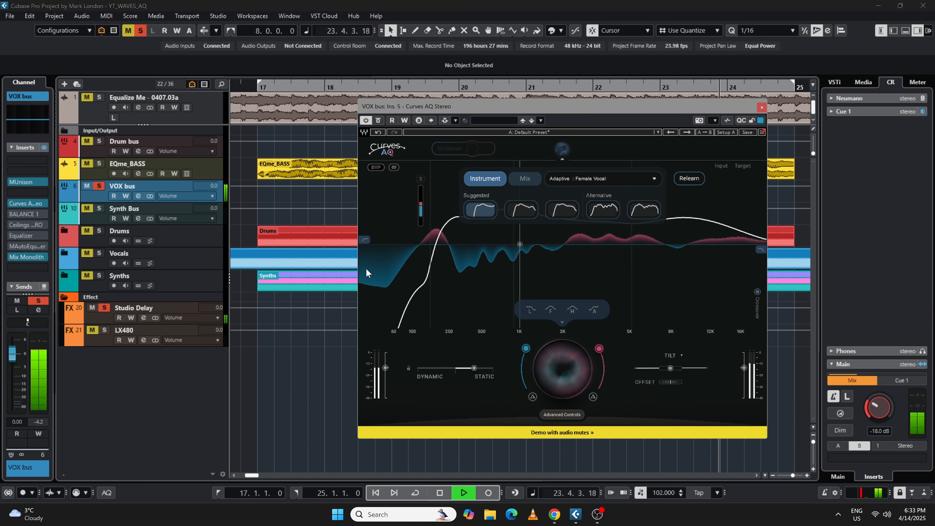
key("space")
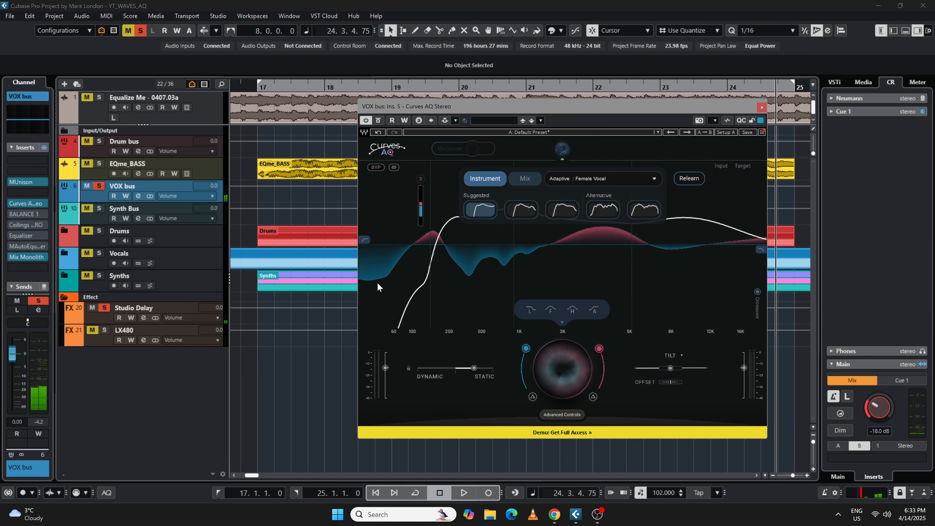
key("space")
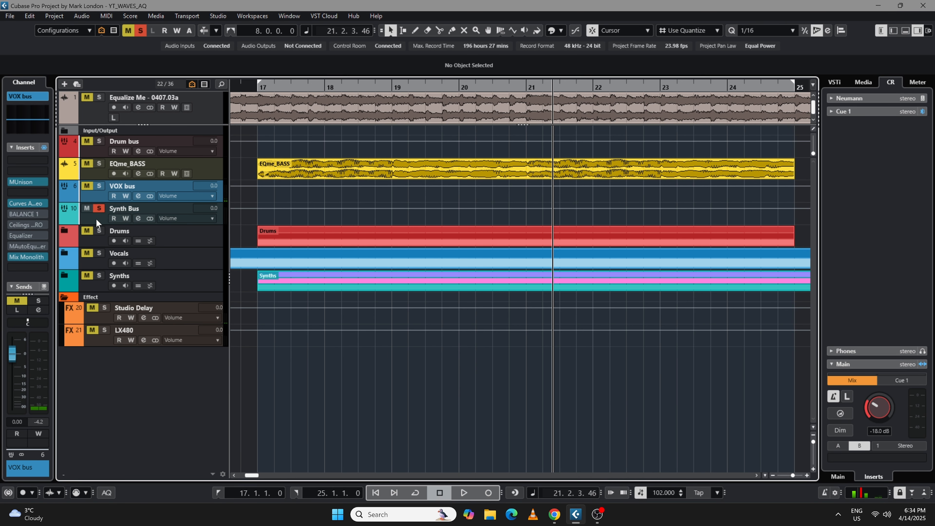
Let Curves AQ on the soloed Synth Bus learn its signal from bar 17 and view the Keys, Synths & Mallets targets.
left_click(97, 217)
key("KP_1")
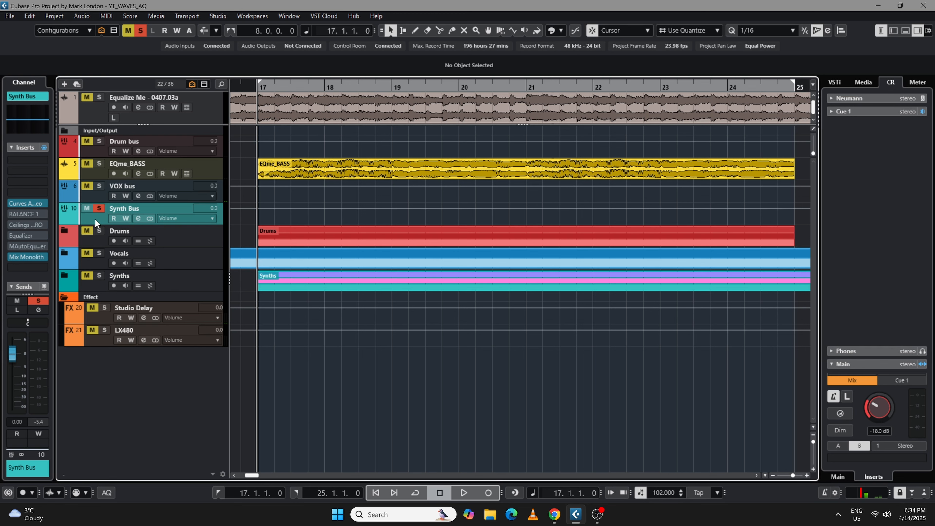
left_click(22, 202)
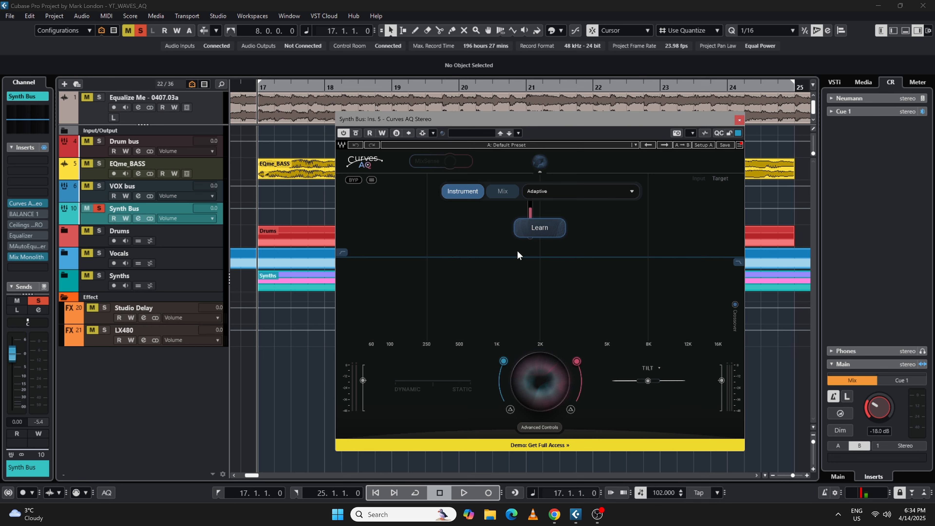
key("space")
left_click(538, 227)
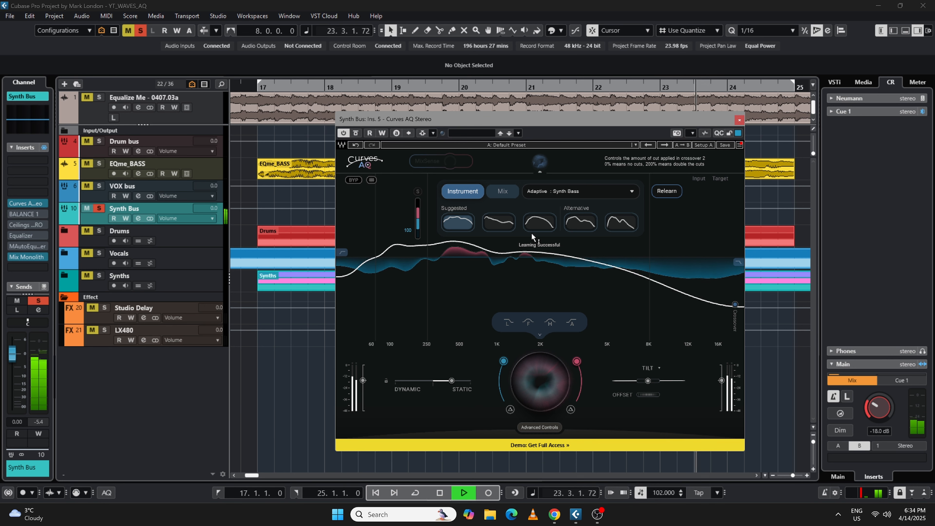
key("space")
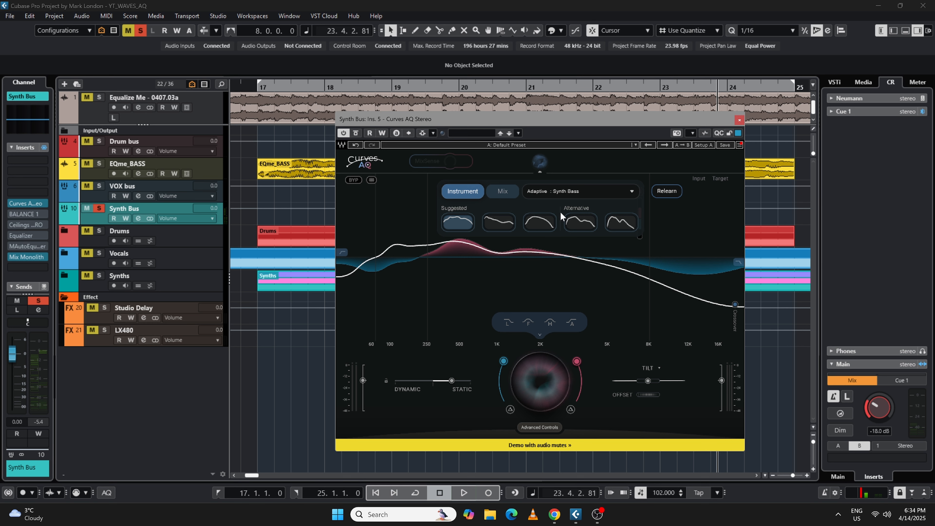
left_click(583, 195)
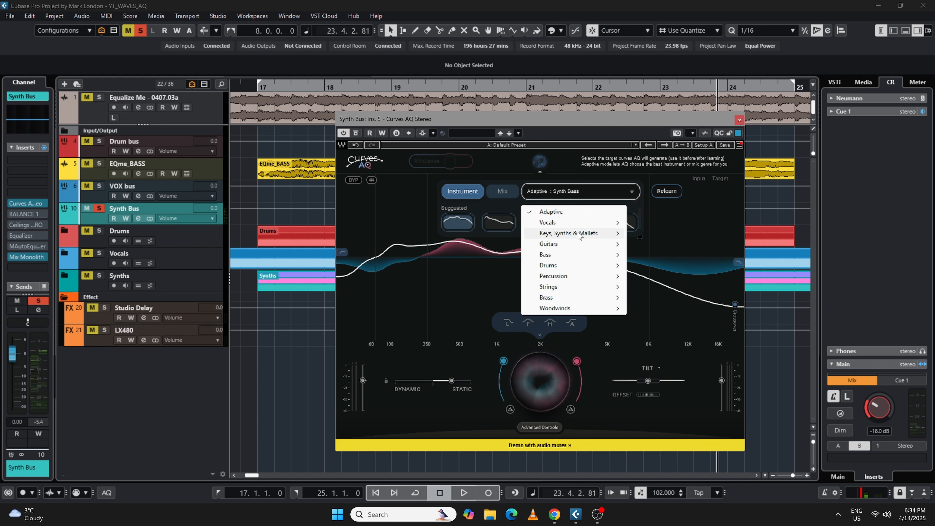
mouse_move(582, 235)
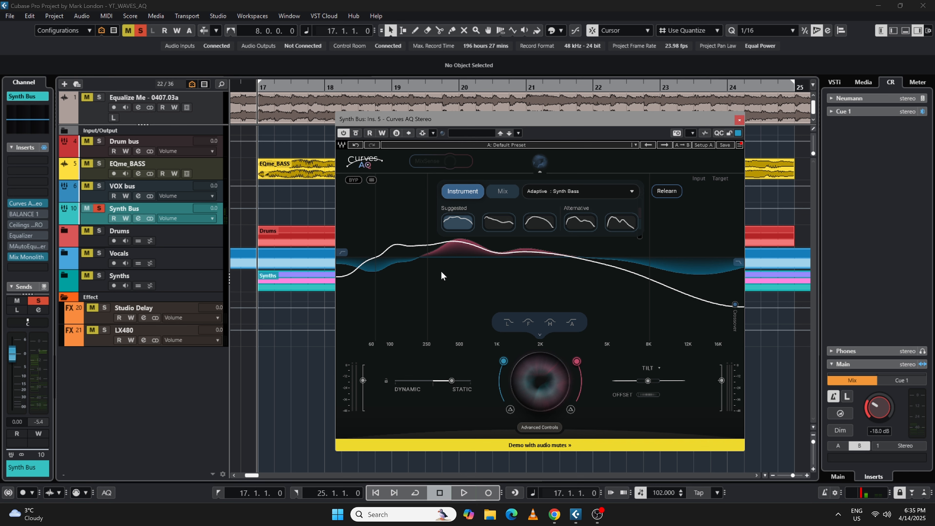
Play the Synth Bus from bar 17 and audition the second and third suggested and the alternative target curves.
key("space")
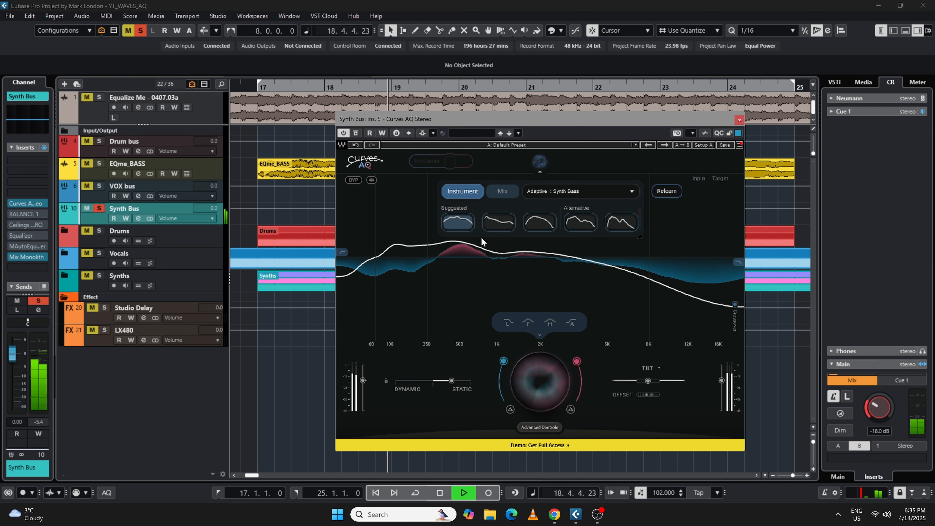
left_click(498, 224)
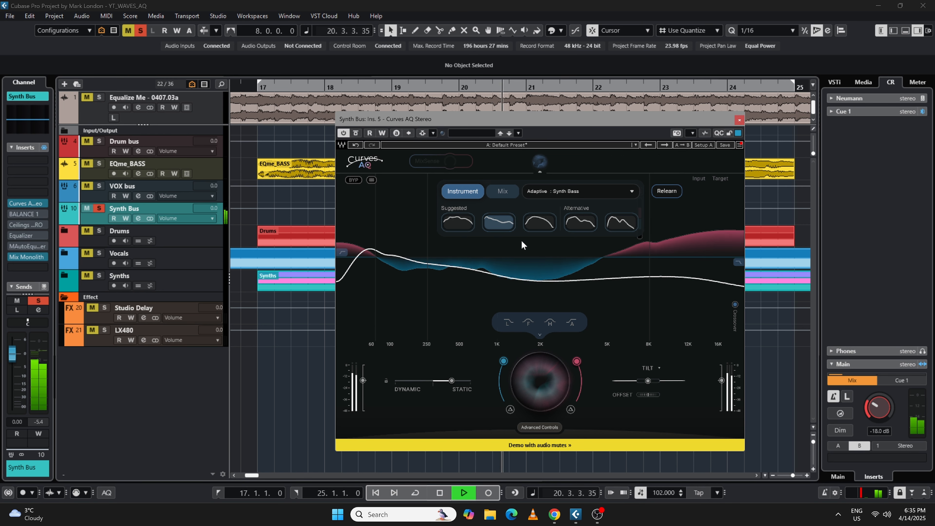
left_click(538, 225)
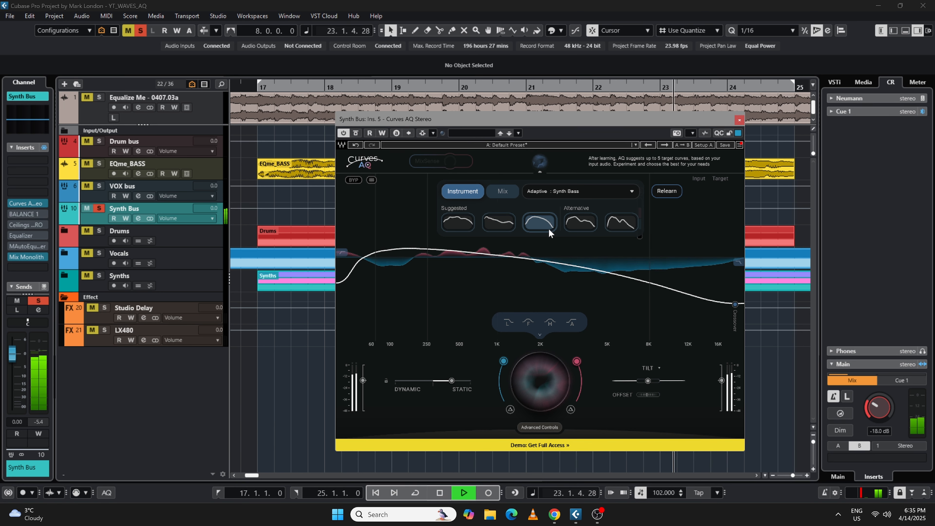
left_click(573, 224)
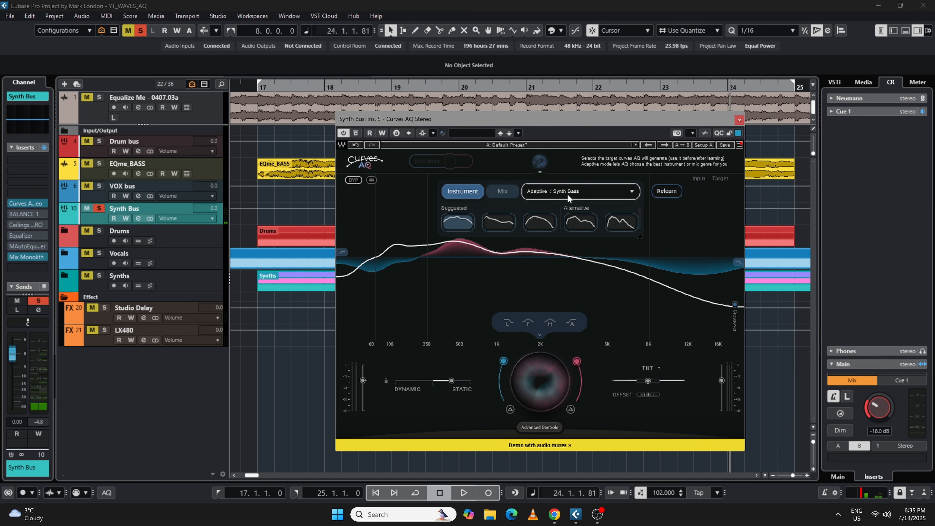
Compare the shapes of the Synth Bus target curves with playback stopped and return to the first suggested curve.
left_click(498, 222)
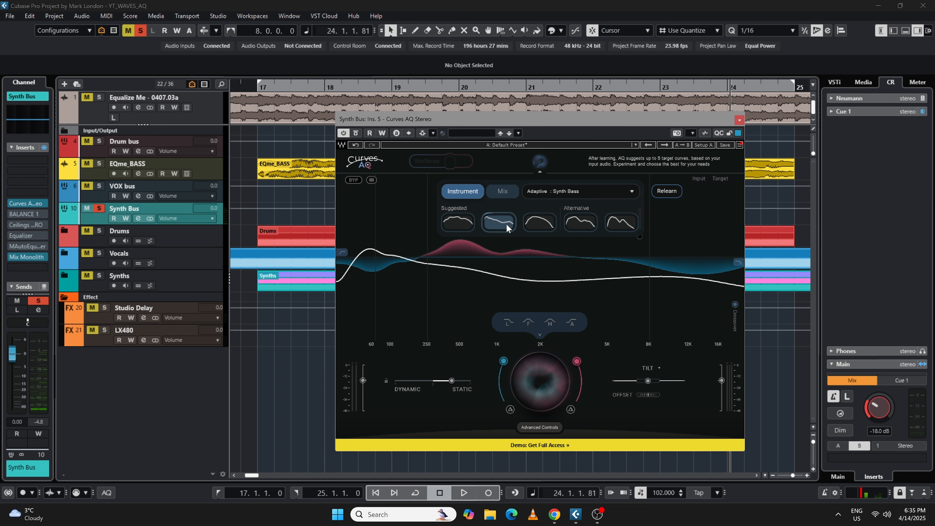
left_click(539, 222)
left_click(580, 222)
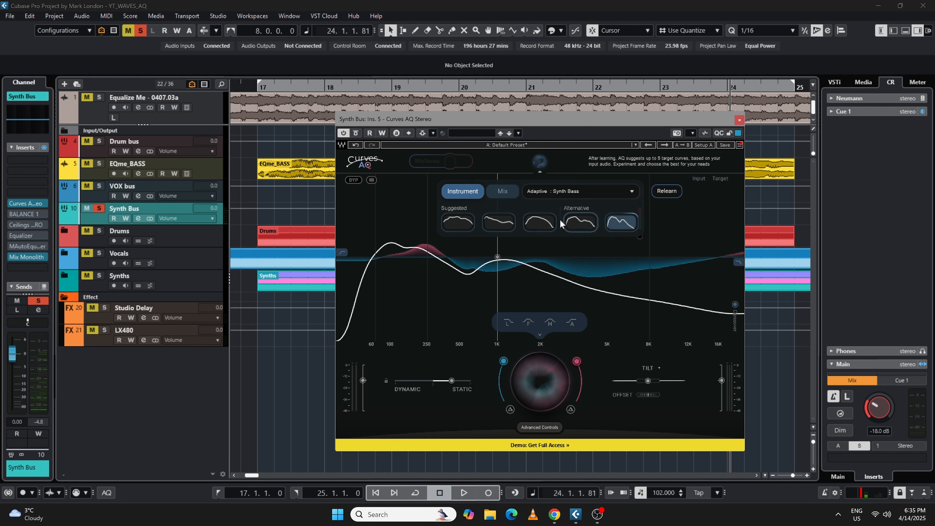
left_click(458, 222)
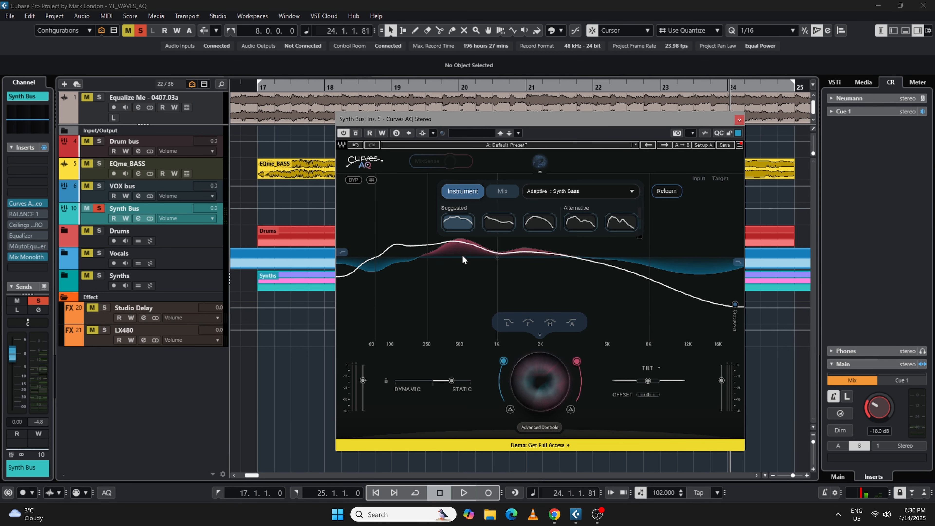
Set the Synth Bus instrument target to Synth Pad from Keys, Synths & Mallets and play the bus from bar 17.
left_click(549, 195)
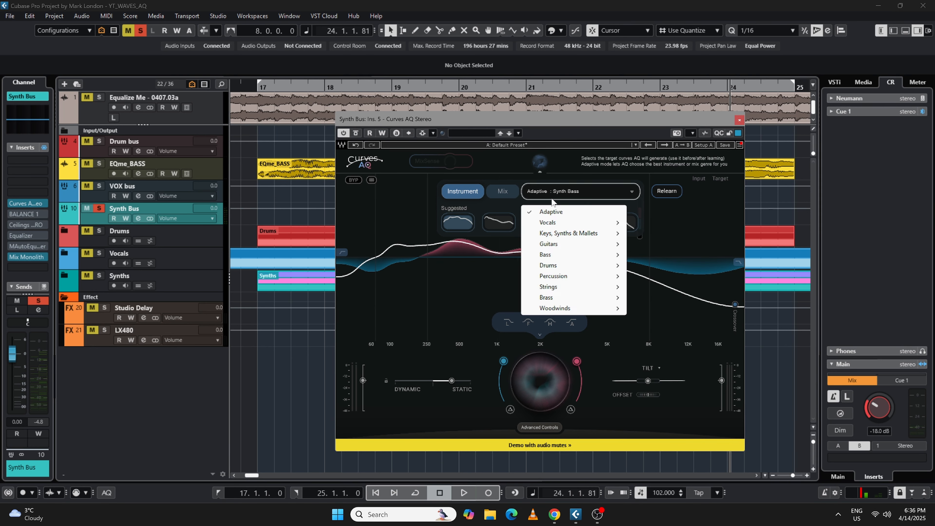
mouse_move(596, 236)
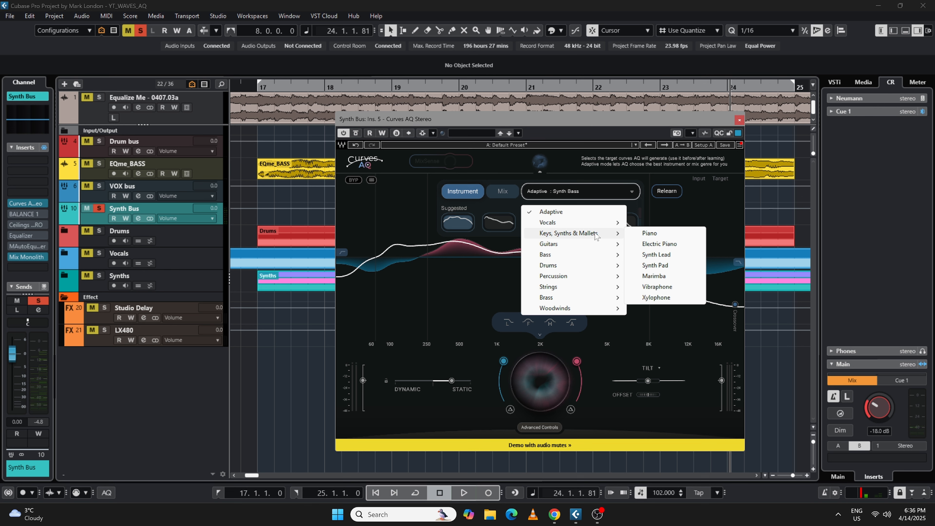
left_click(660, 268)
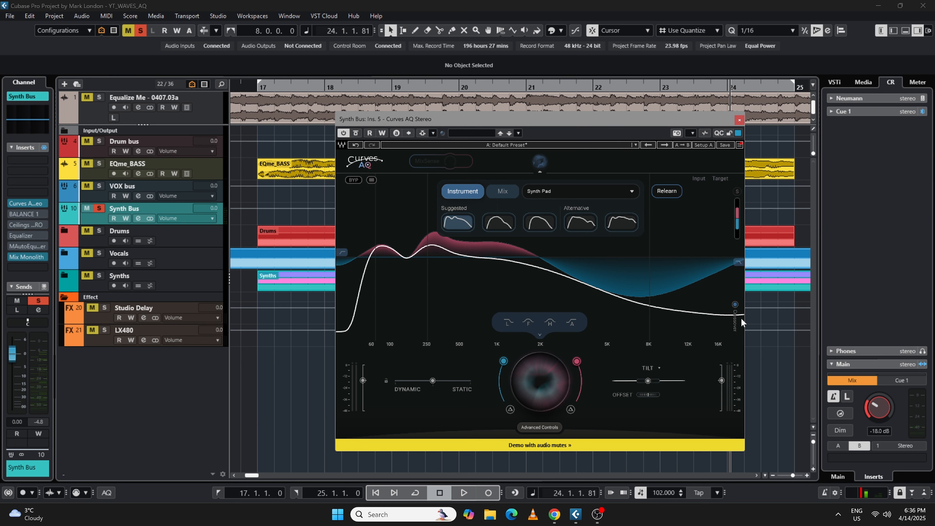
key("KP_1")
key("space")
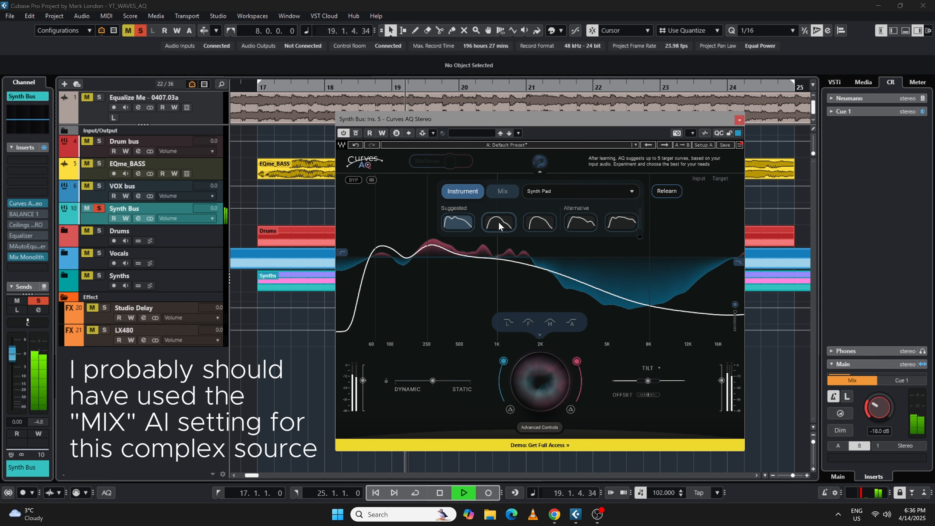
Audition the other suggested Synth Pad curves on the Synth Bus against the first one and settle on the first alternative curve.
left_click(542, 224)
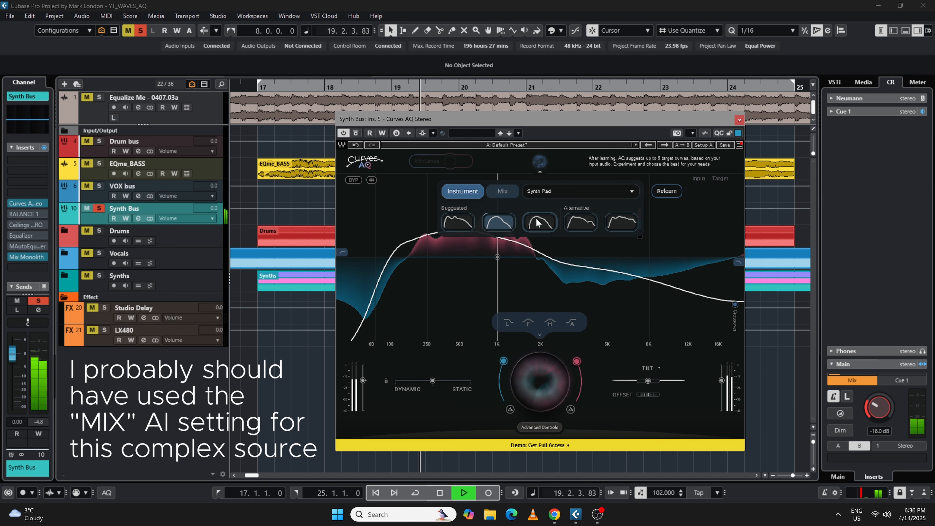
left_click(579, 224)
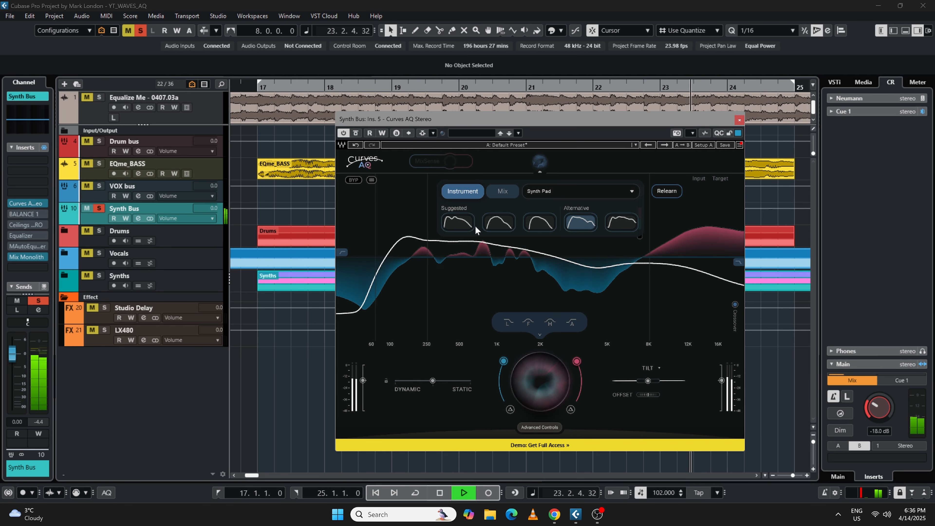
left_click(468, 230)
left_click(581, 222)
key("space")
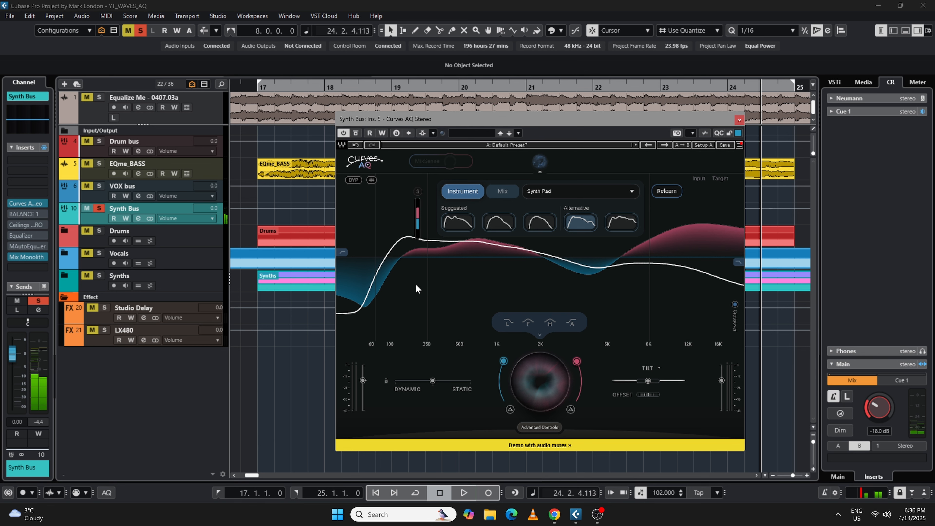
Play the Synth Bus from bar 17 with the first alternative curve, remove its solo and close Curves AQ.
key("KP_1")
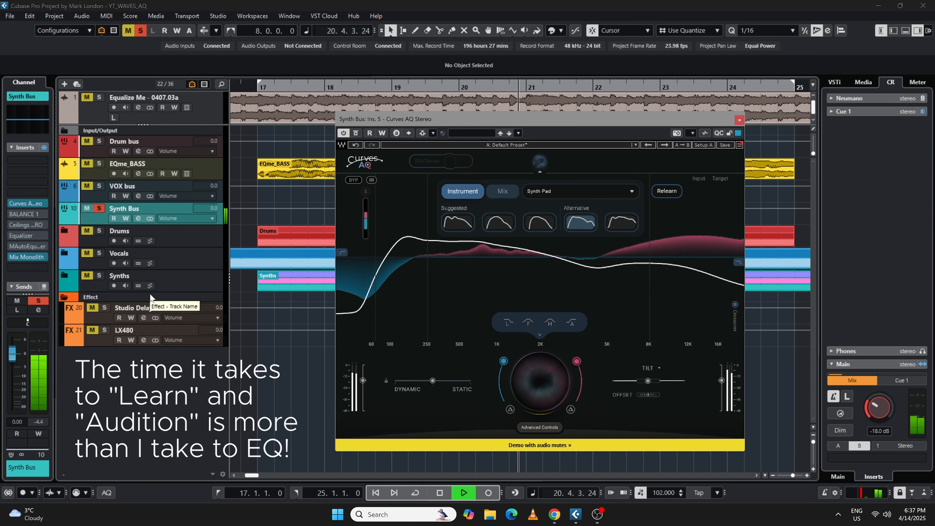
key("space")
left_click(98, 209)
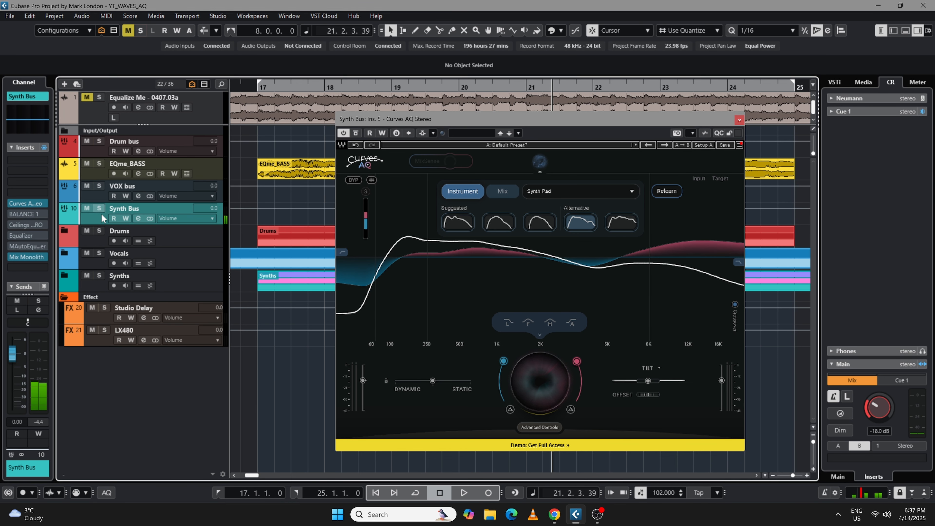
left_click(739, 121)
Open Mix Monolith on the Drum bus from the MixConsole and play the section from bar 17 to rebalance its gain.
key("F3")
left_click(224, 234)
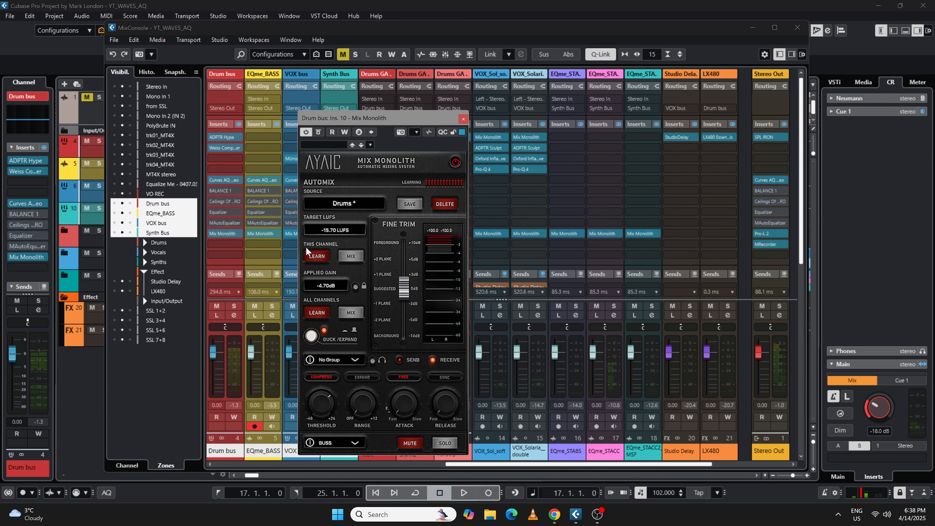
key("space")
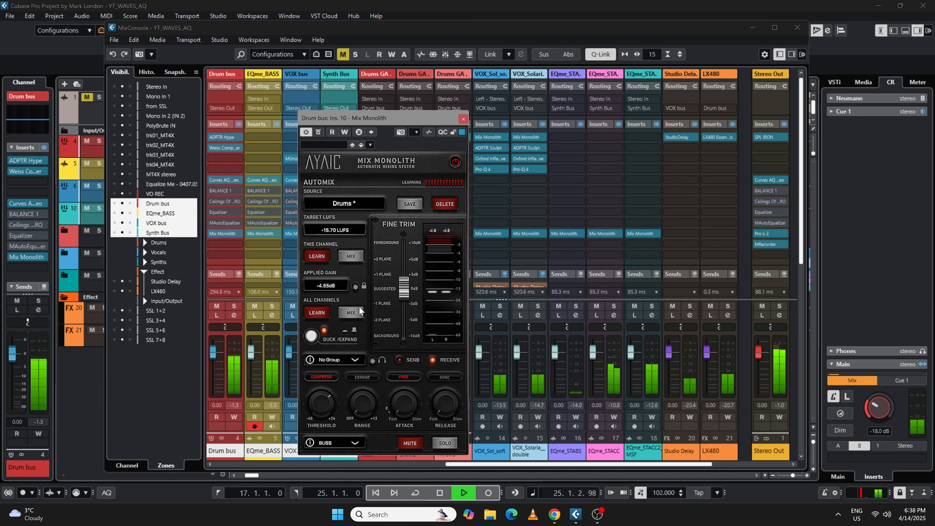
key("space")
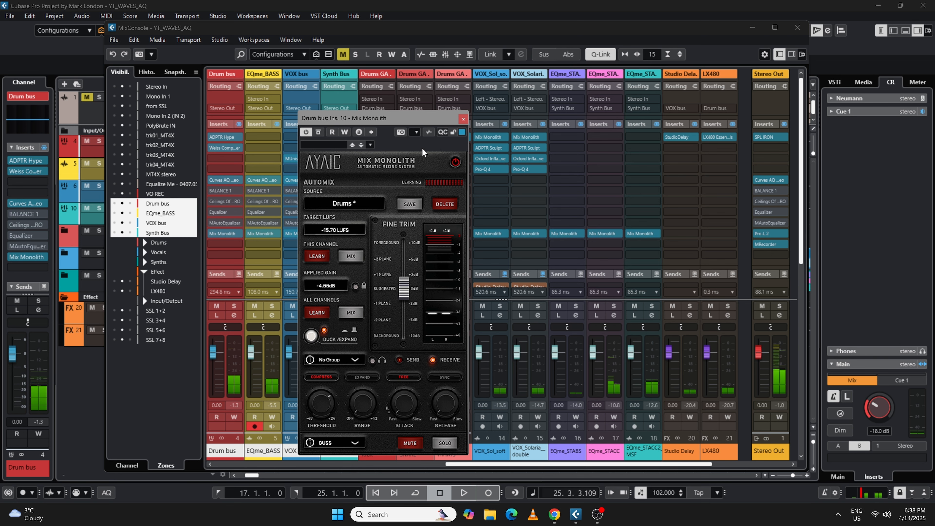
left_click(463, 119)
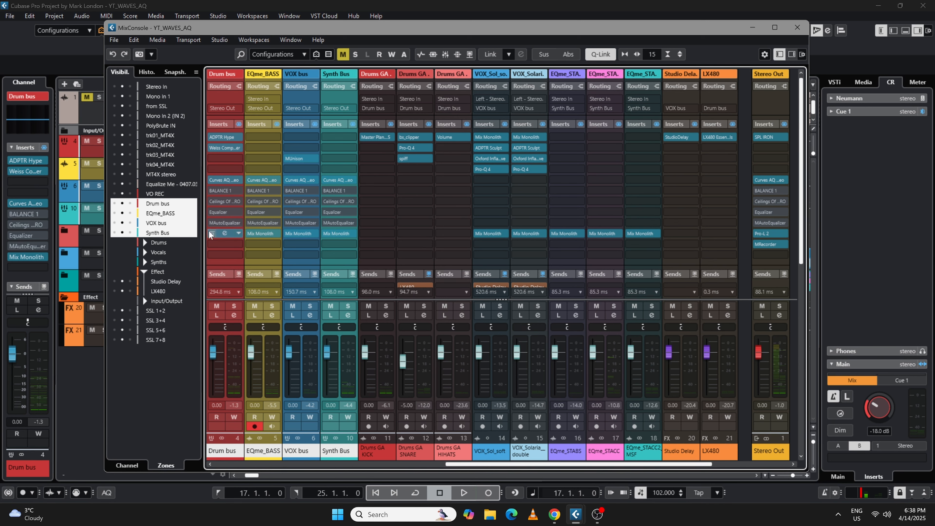
Play the full mix and compare it with Curves AQ active and bypassed on the four linked bus channels.
key("space")
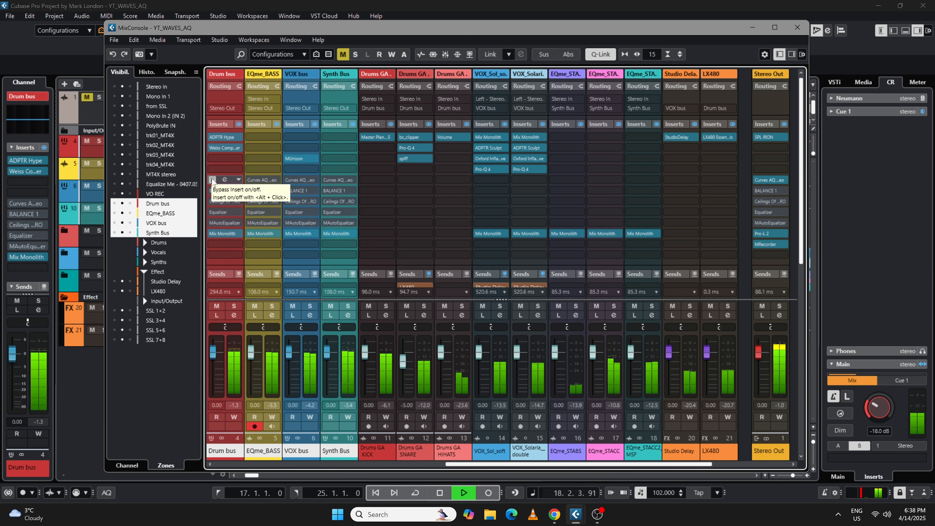
left_click(213, 180)
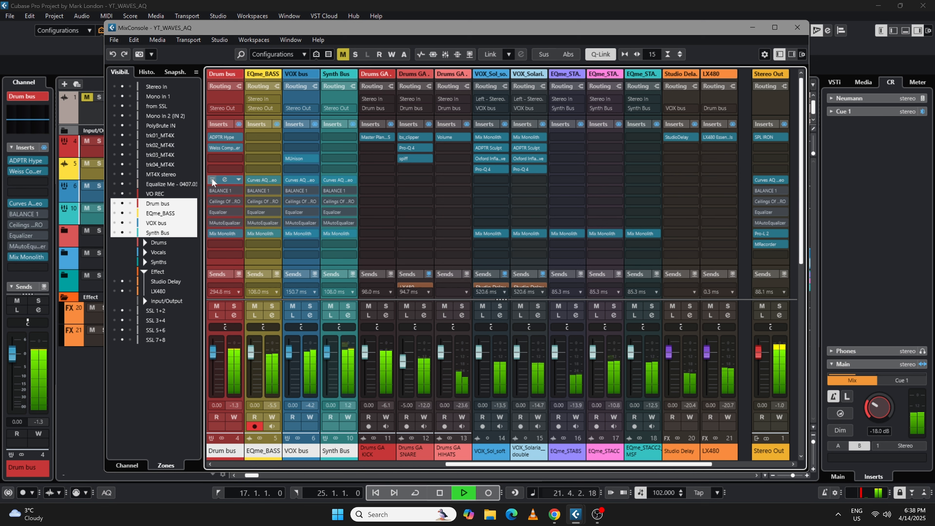
left_click(212, 180)
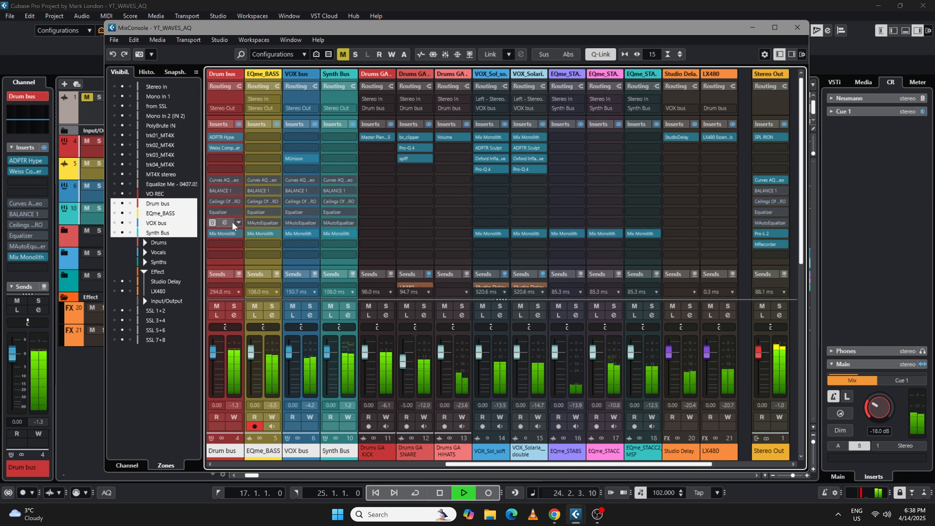
key("space")
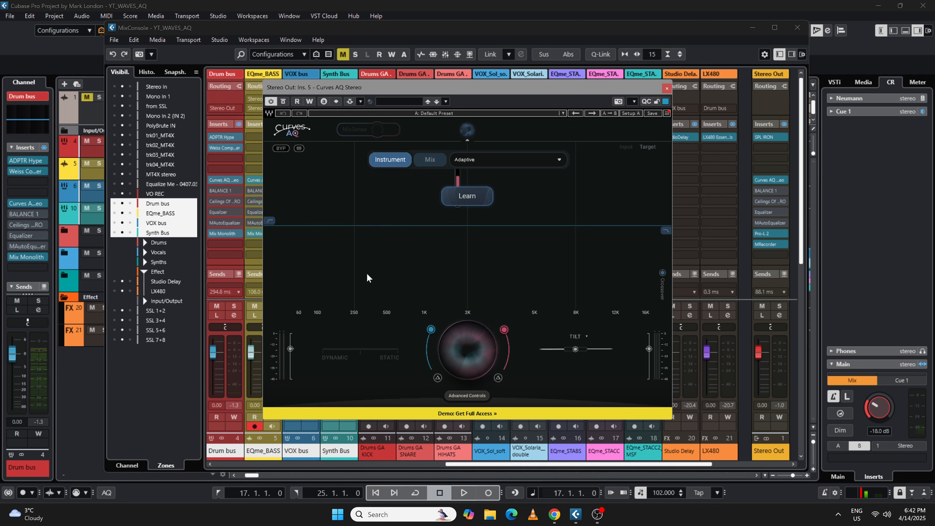
Set Curves AQ on the Stereo Out to Mix mode and let it learn the full mix from bar 17.
left_click(429, 159)
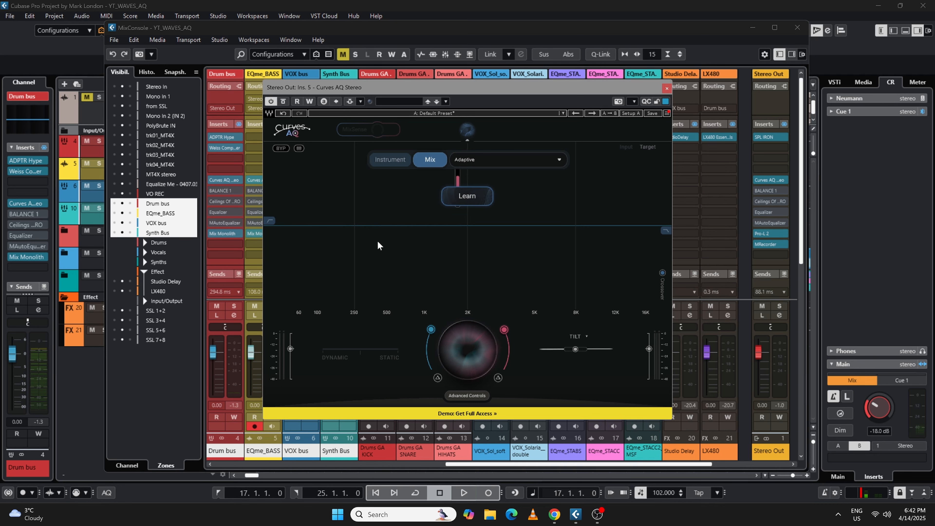
key("space")
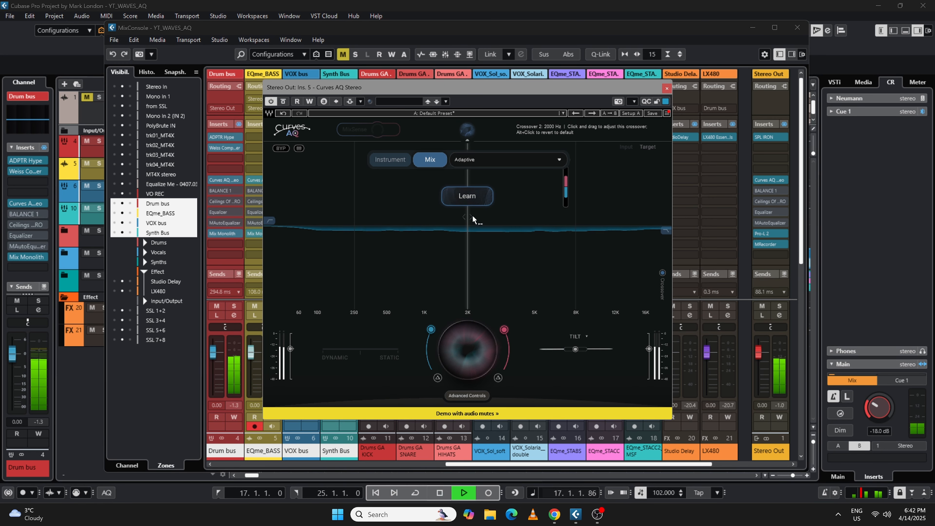
left_click(470, 200)
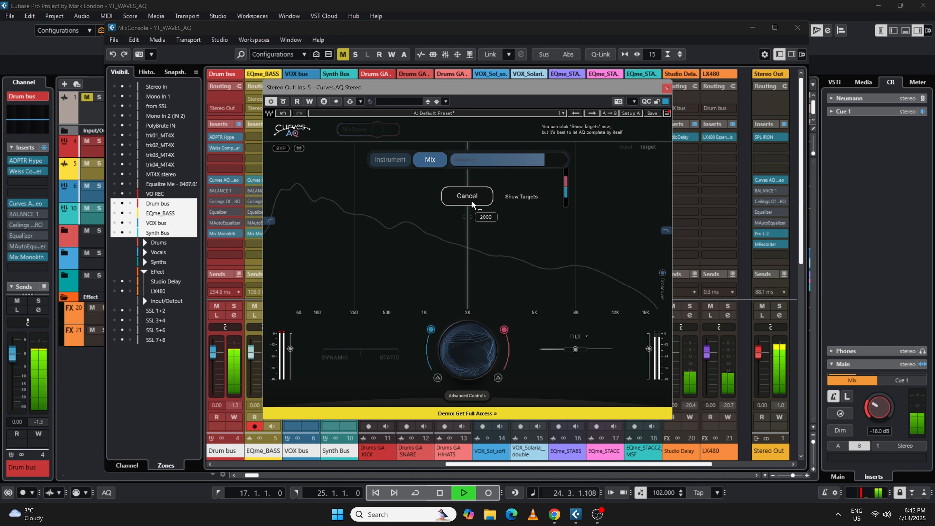
Compare the Stereo Out with Curves AQ bypassed and active, audition the House, 80s POP, unnamed fourth and Pop targets, and return to 80s POP.
left_click(280, 149)
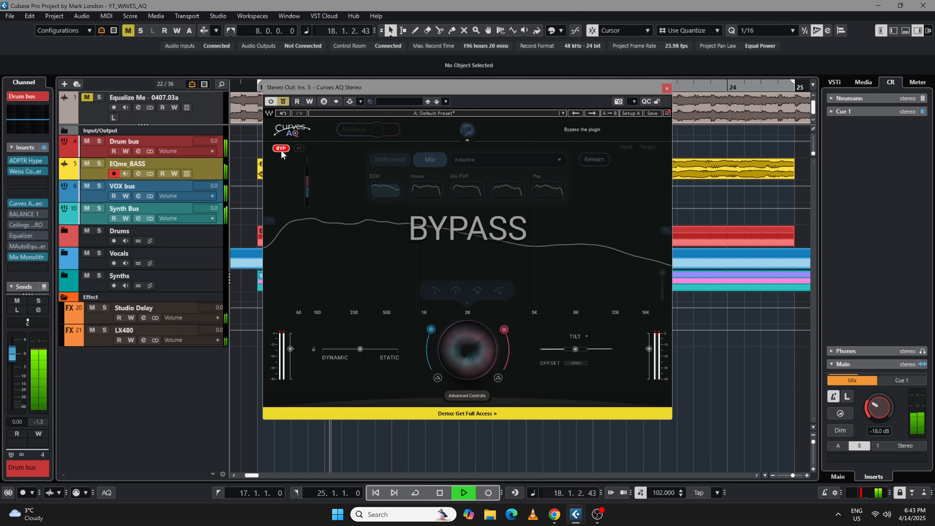
left_click(281, 149)
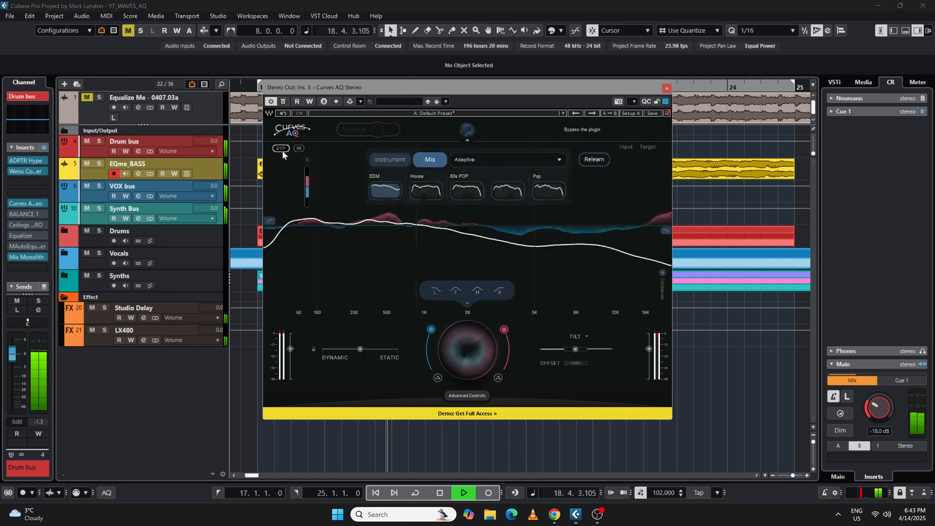
left_click(425, 196)
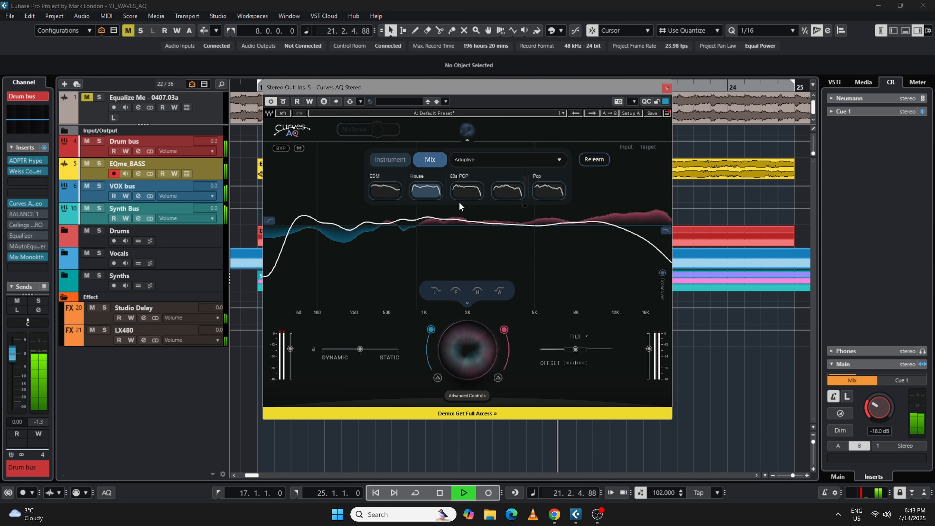
left_click(468, 192)
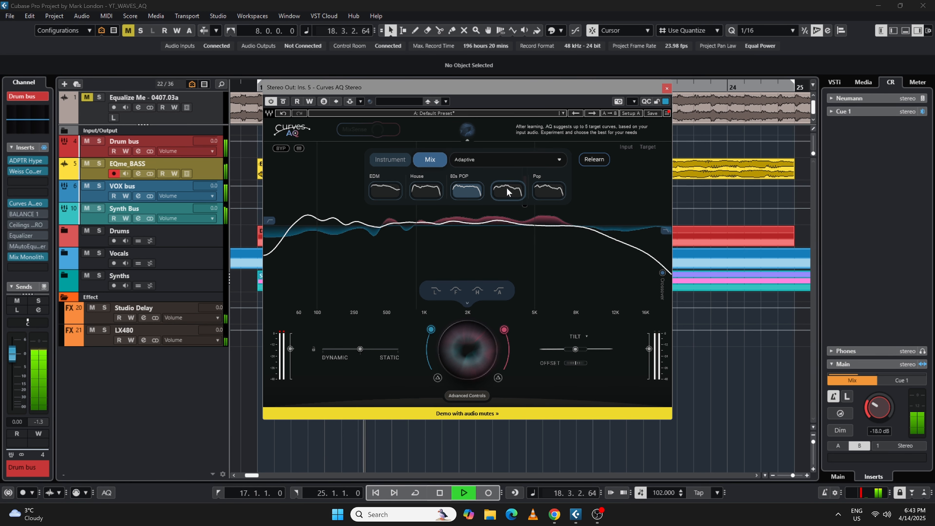
left_click(504, 199)
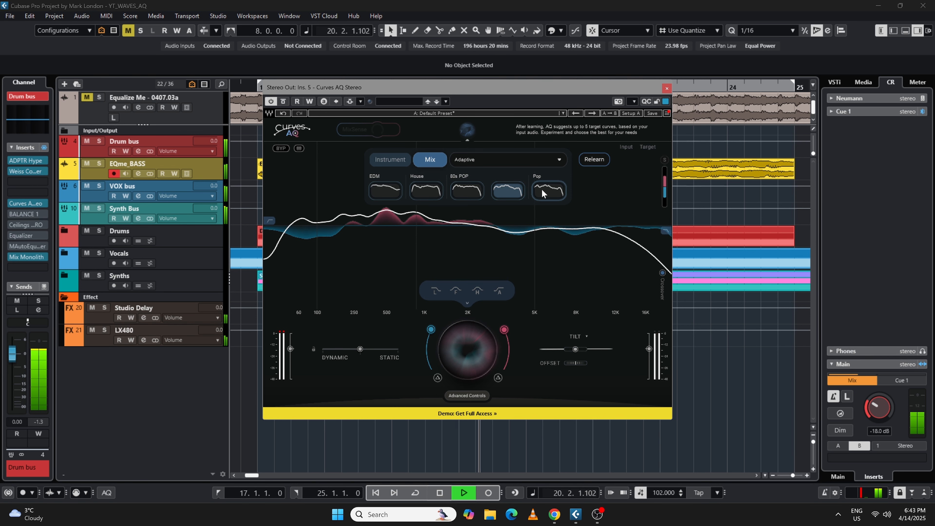
left_click(546, 194)
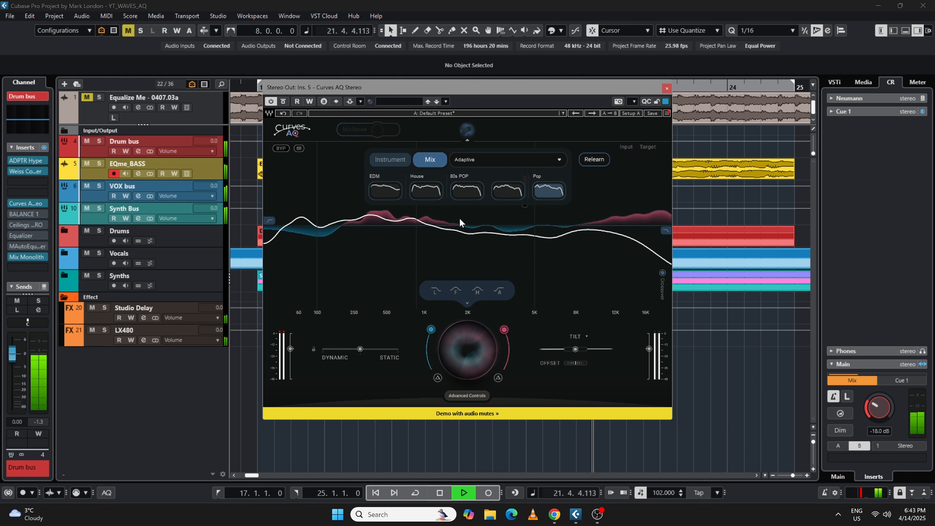
left_click(467, 192)
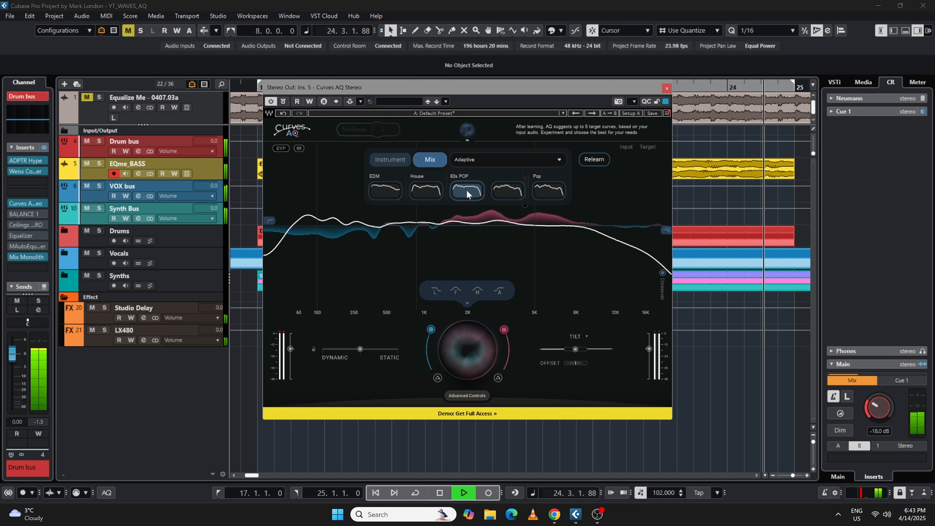
key("space")
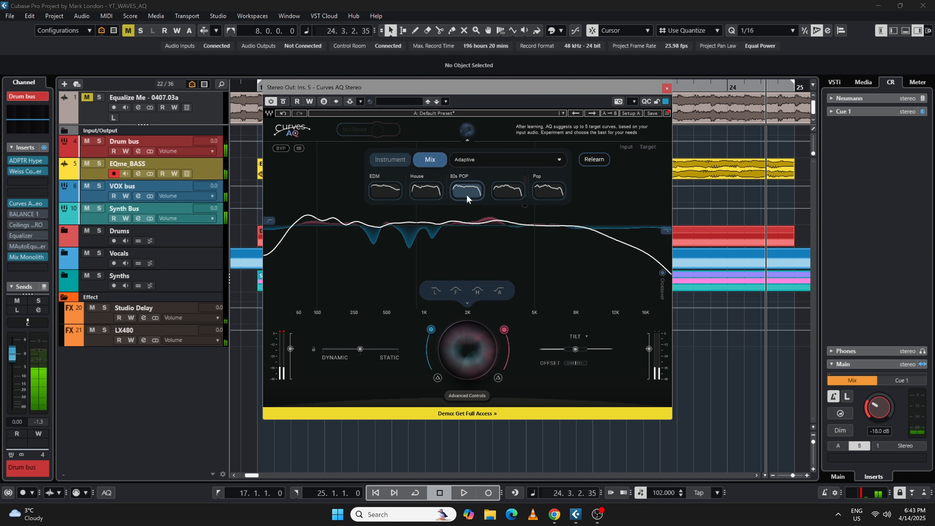
Compare the shapes of the House and 80s POP target curves on the Stereo Out with playback stopped, ending on 80s POP.
left_click(427, 190)
left_click(461, 190)
left_click(440, 192)
left_click(460, 192)
left_click(440, 191)
left_click(456, 192)
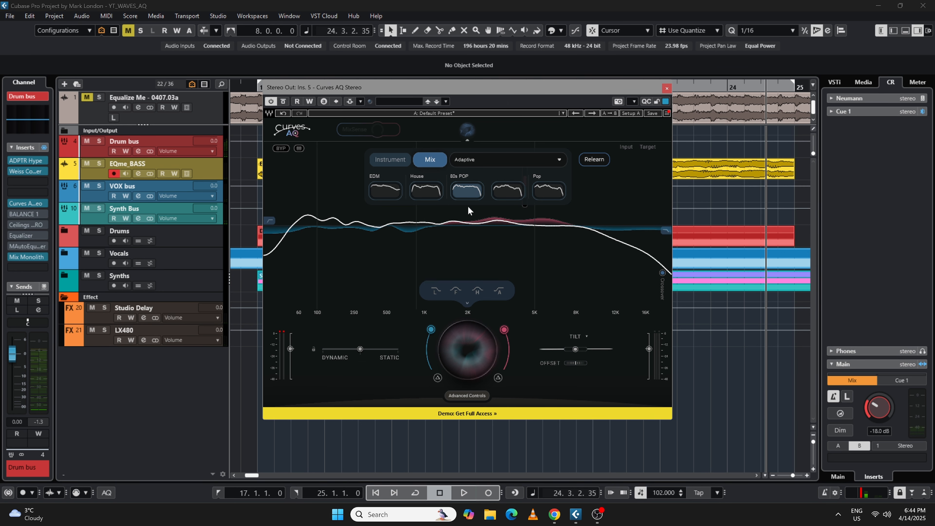
key("F3")
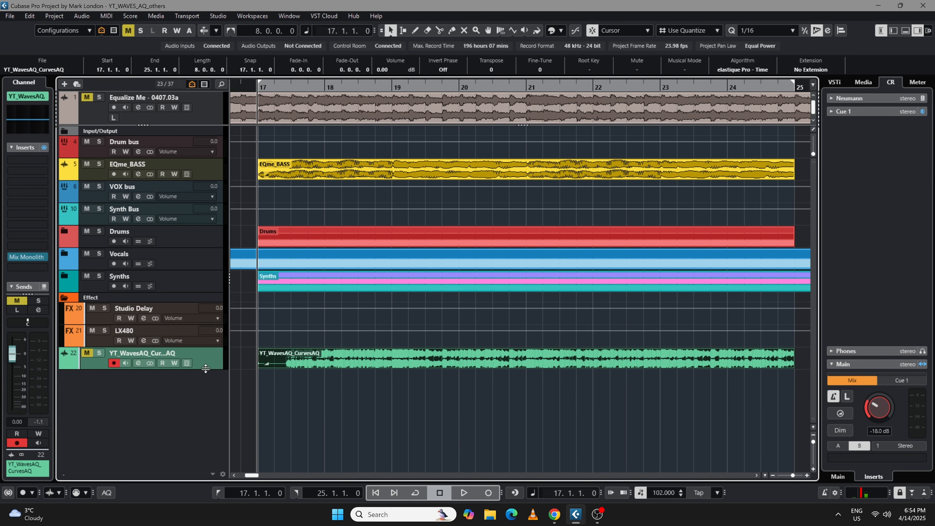
Enlarge the YT_WavesAQ_CurvesAQ track to examine its printed waveform and shrink the track back.
left_click_drag(206, 368, 206, 422)
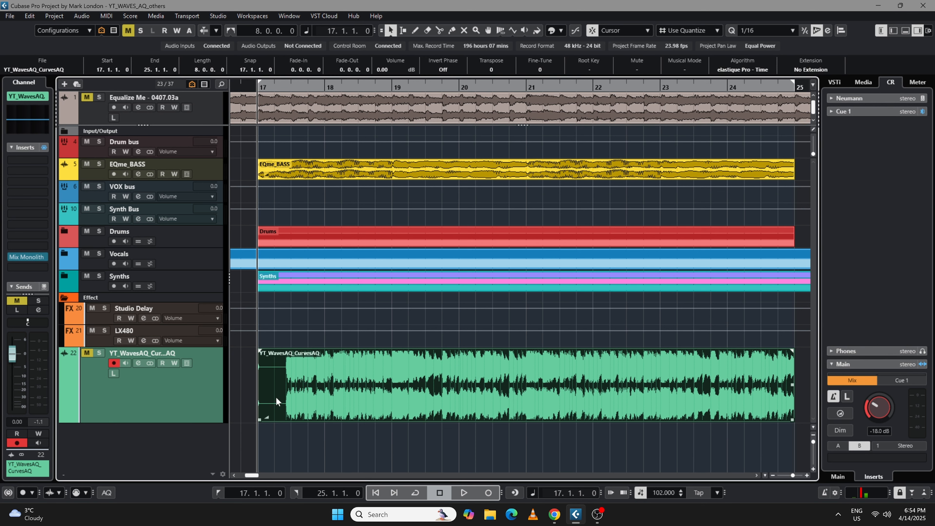
left_click_drag(184, 422, 191, 373)
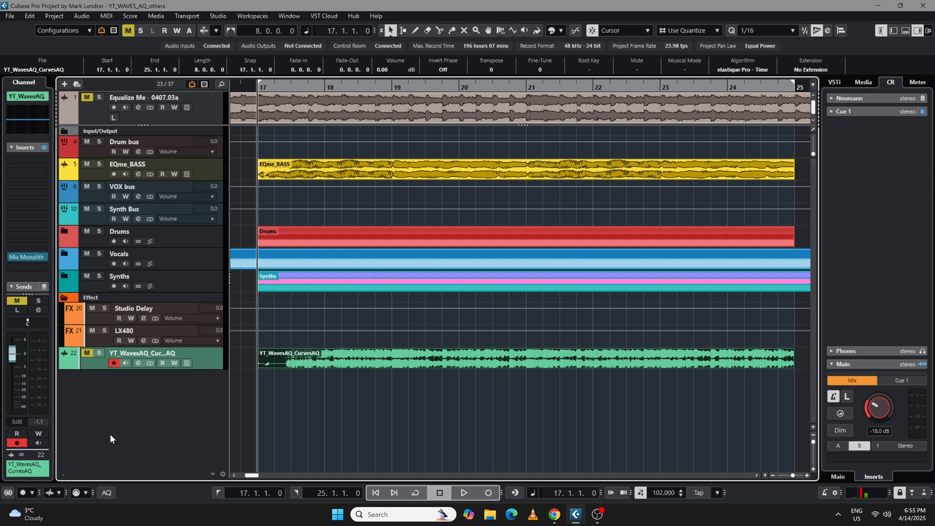
Select the Drum bus through Synth Bus tracks and open the BALANCE 1 insert on the Drum bus from the MixConsole.
left_click(96, 154)
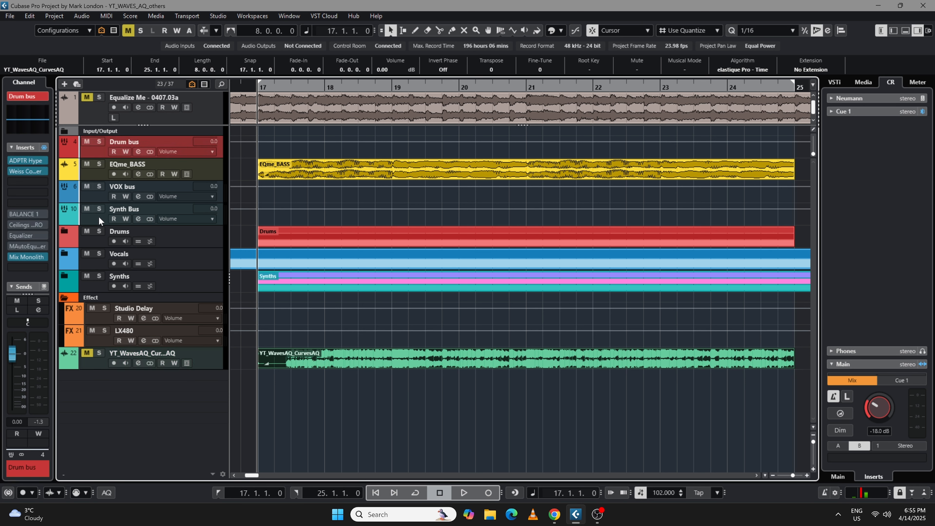
left_click(98, 218, "shift")
key("F3")
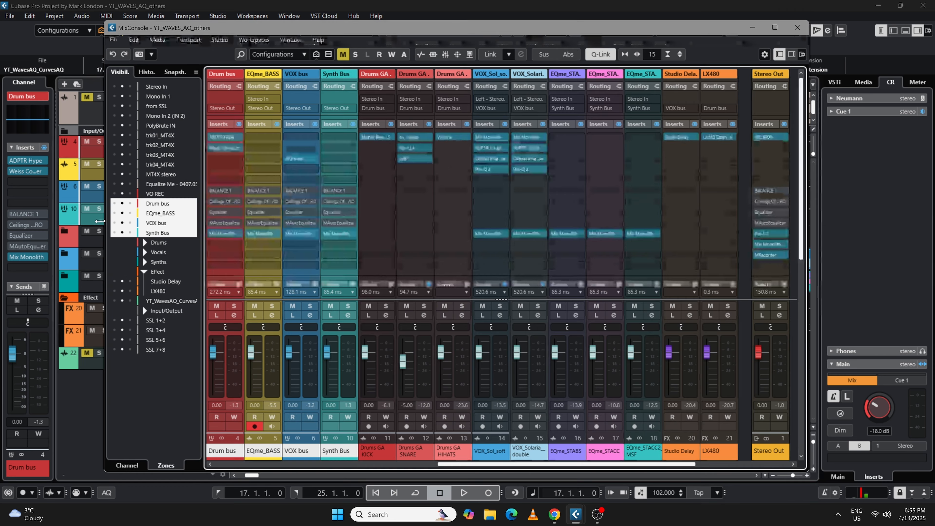
left_click(225, 191)
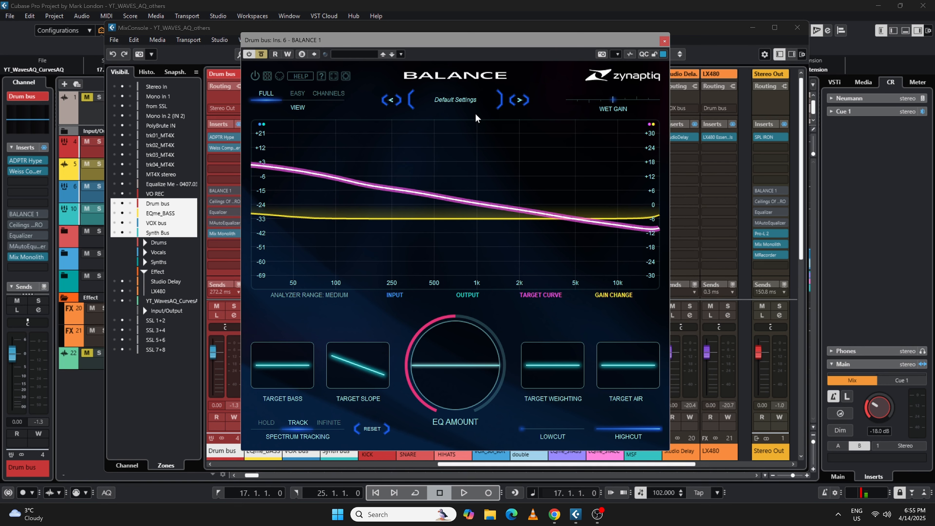
Explore the target bass, air and weighting controls in BALANCE, trying a weighting of +7.5 dB and resetting it to default.
mouse_move(376, 359)
mouse_move(274, 362)
left_mouse_down()
mouse_move(283, 325)
mouse_move(278, 367)
left_mouse_up()
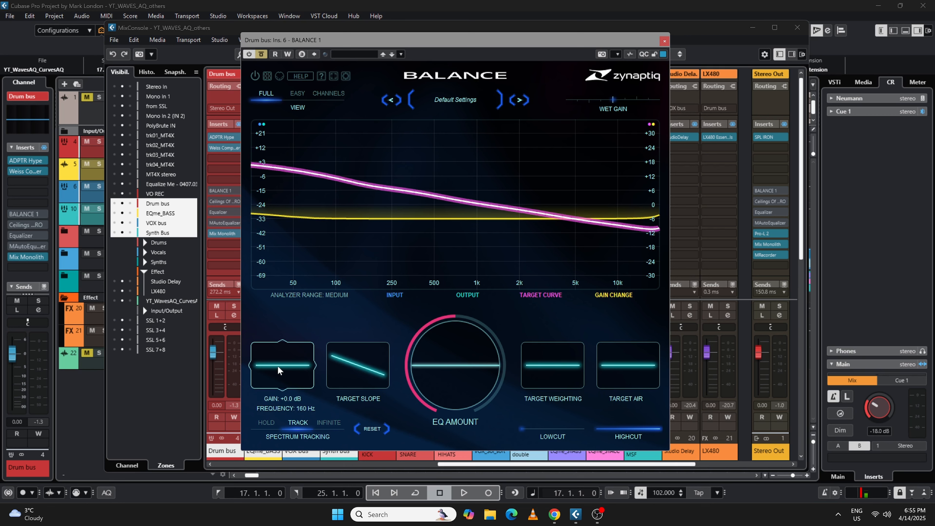
mouse_move(634, 370)
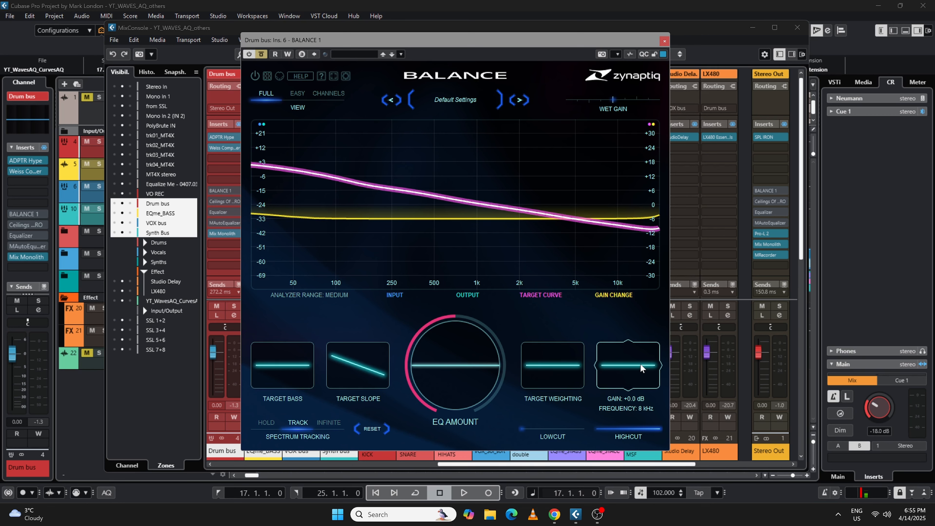
mouse_move(546, 366)
left_click_drag(547, 366, 551, 325)
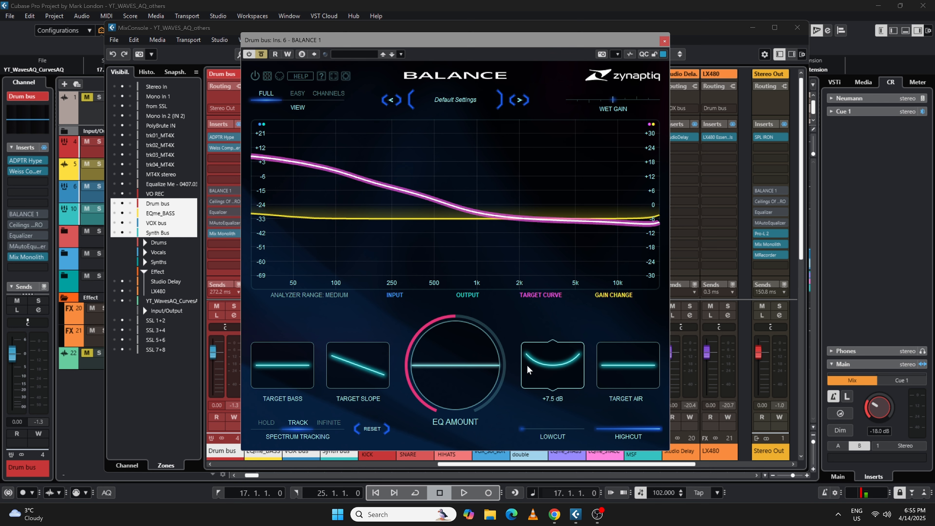
double_click(560, 367)
mouse_move(451, 405)
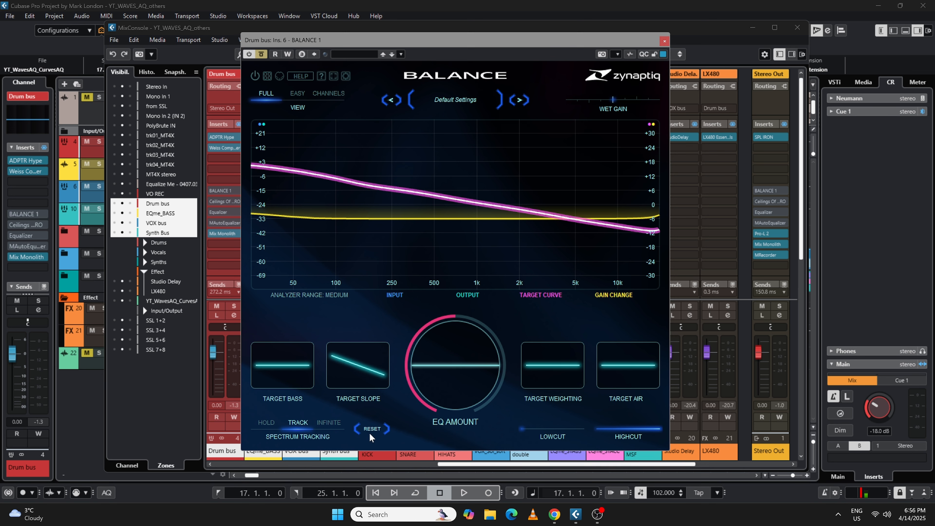
Try the lowcut and a gentler target slope in the Drum bus BALANCE, and reset both to their defaults.
left_click_drag(523, 431, 495, 424)
left_click_drag(352, 356, 354, 325)
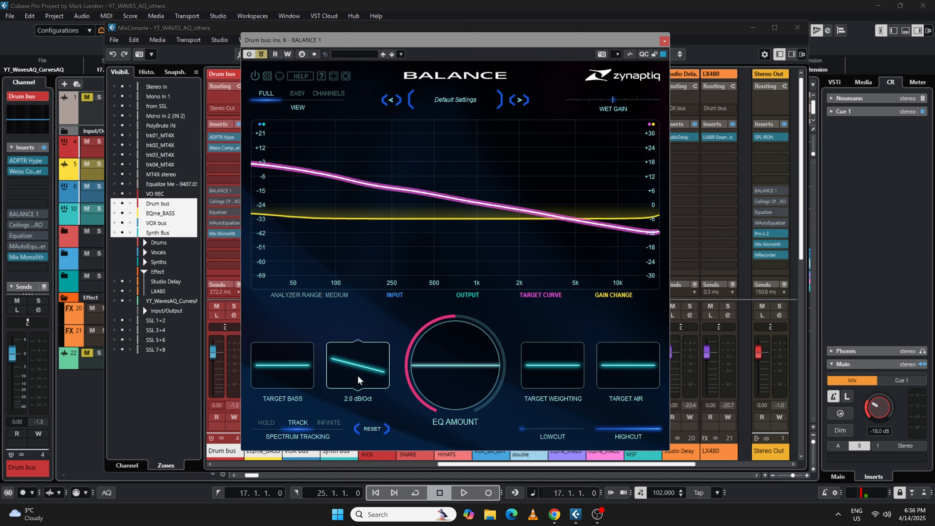
left_click_drag(355, 348, 364, 369)
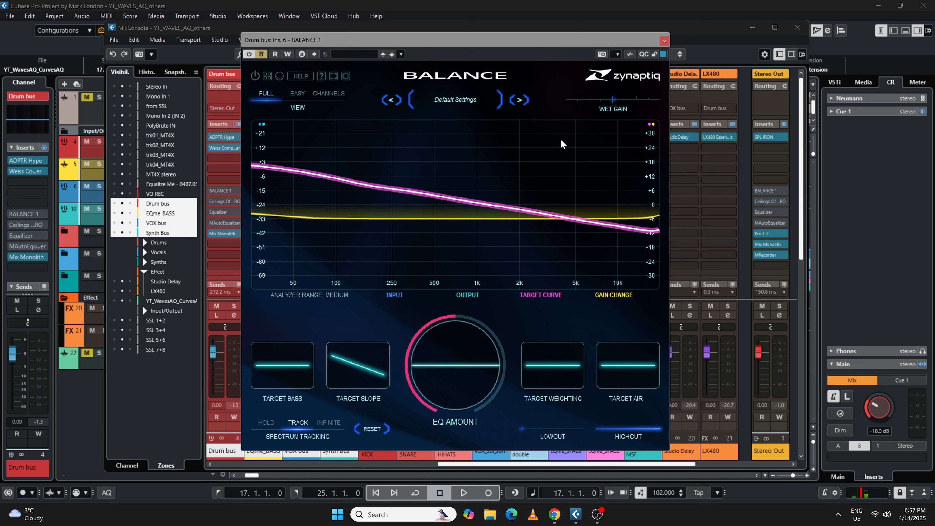
Activate BALANCE 1 on the four buses and the Stereo Out, and audition the mix with the Stereo Out's BALANCE open.
left_click(757, 193)
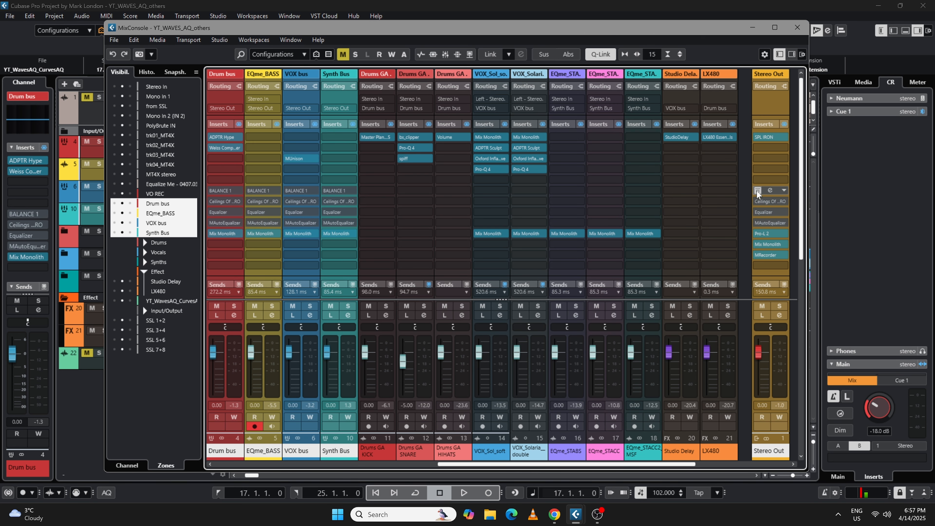
left_click(757, 191)
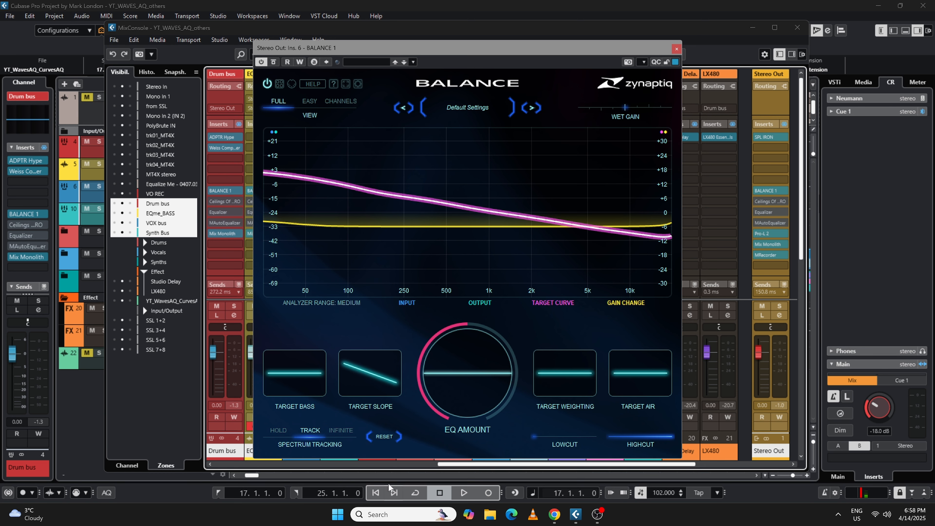
key("space")
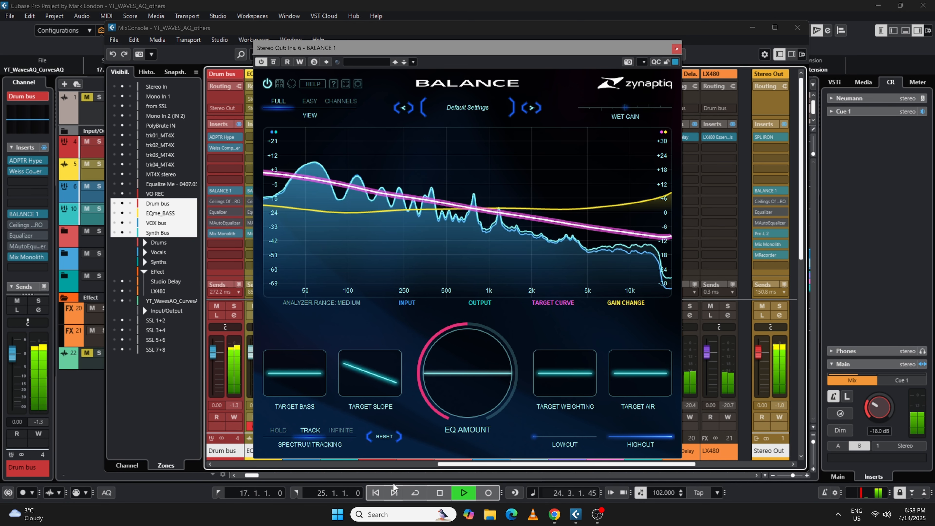
key("space")
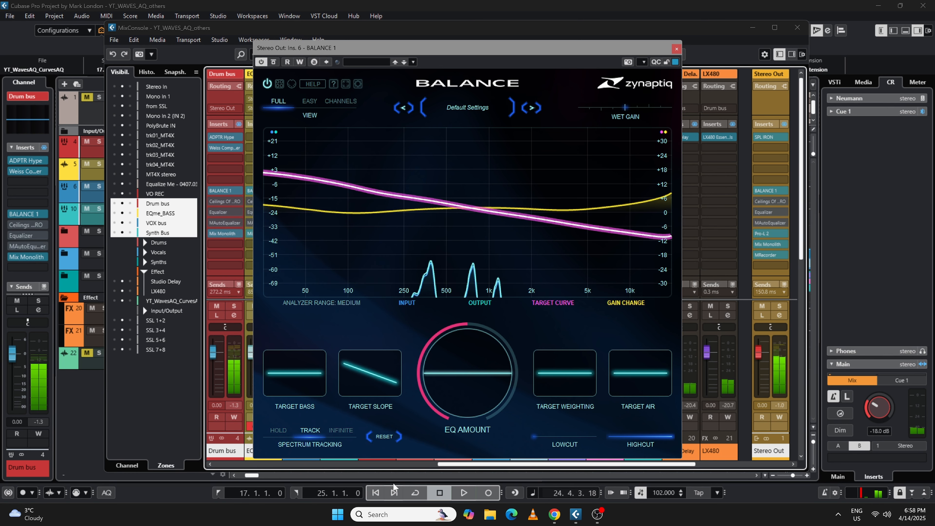
left_click(677, 49)
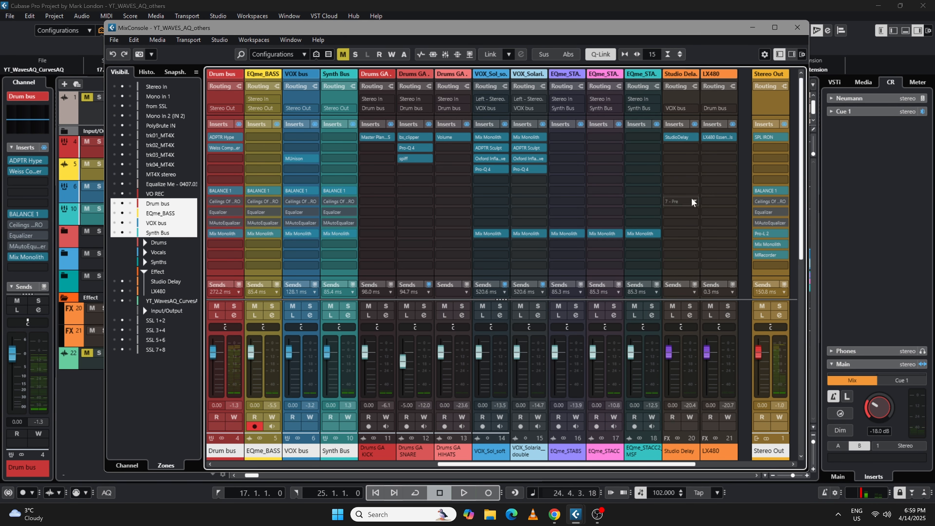
left_click(767, 192)
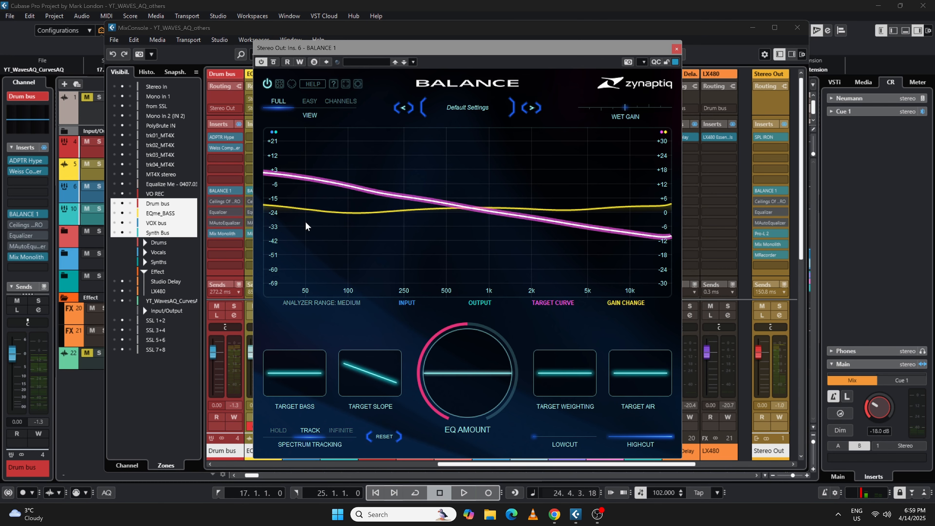
left_click(676, 51)
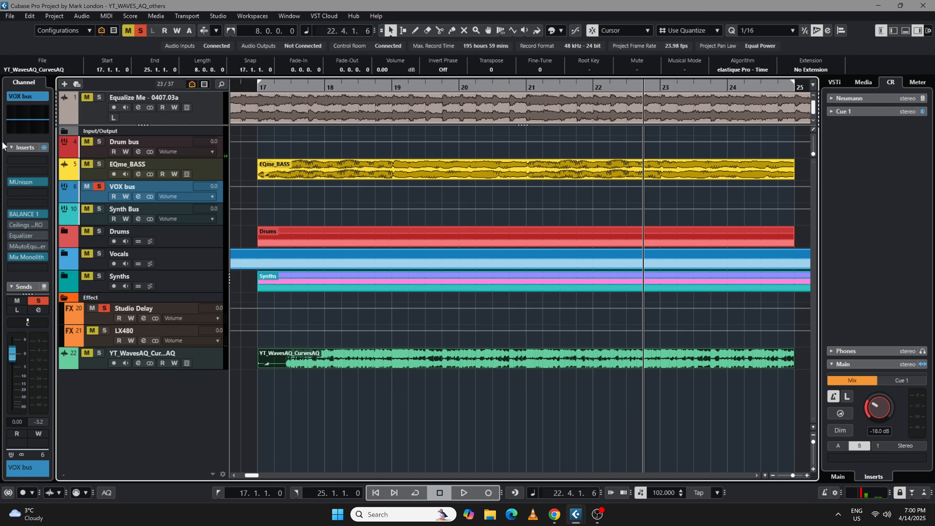
Open BALANCE 1 on the soloed VOX bus and examine its gain change curve during playback.
left_click(21, 214)
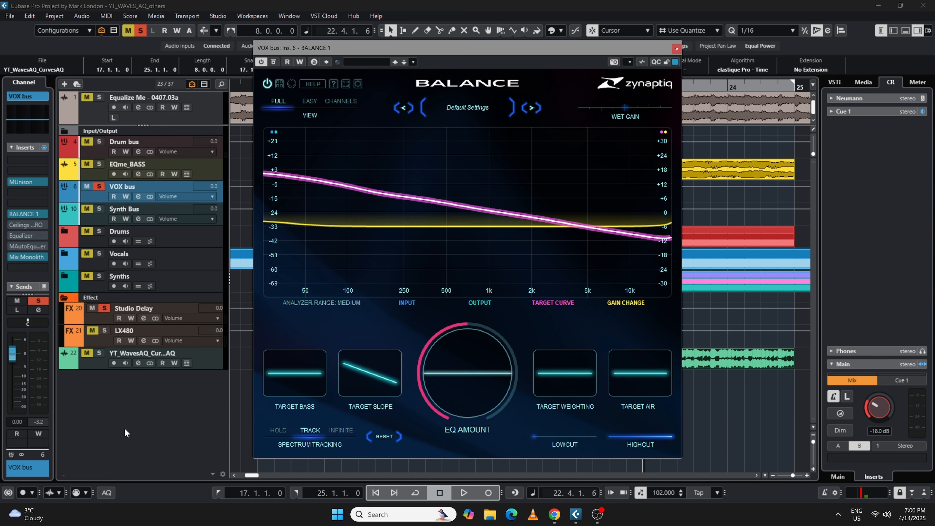
key("space")
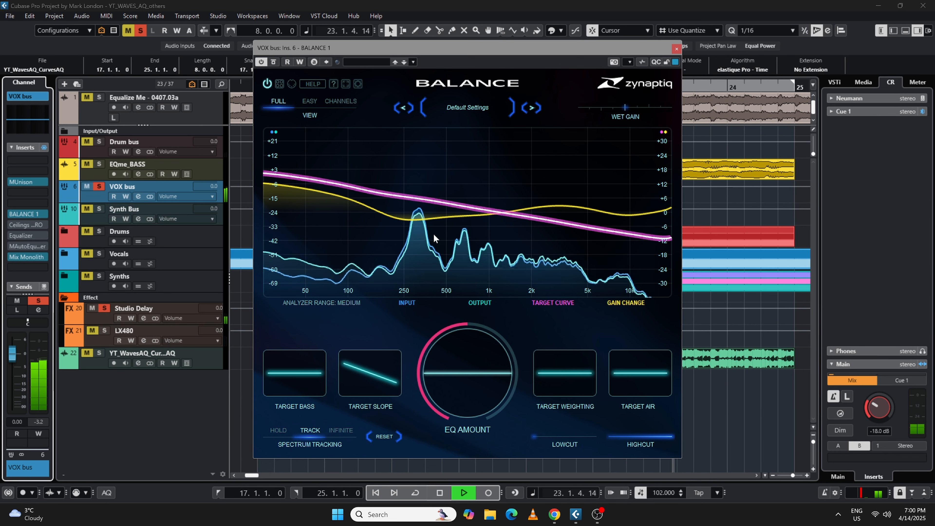
key("space")
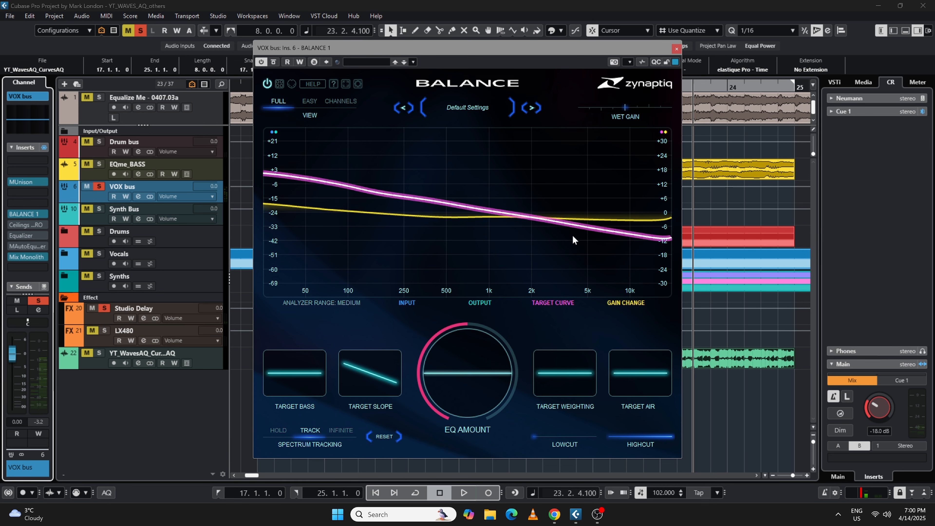
Raise the VOX bus BALANCE lowcut to about 90 Hz while playing from bar 17, and close the plugin.
key("KP_1")
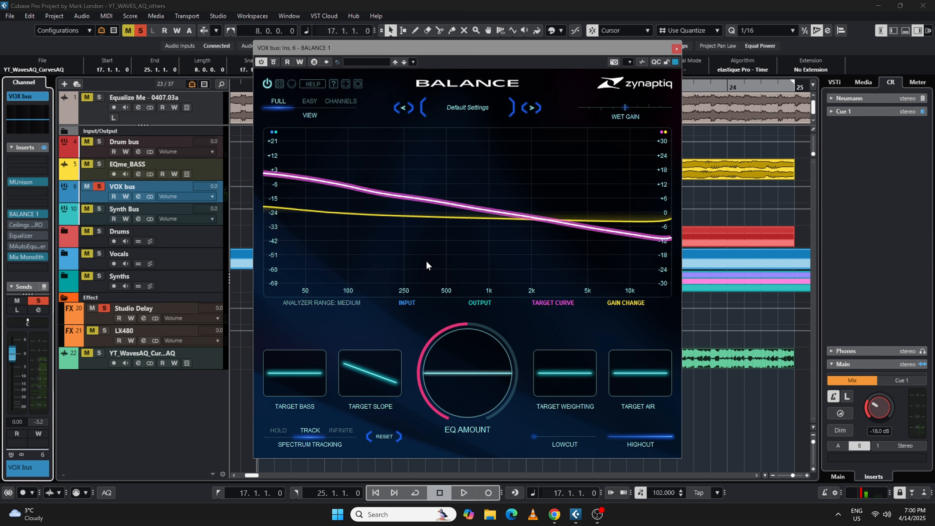
key("space")
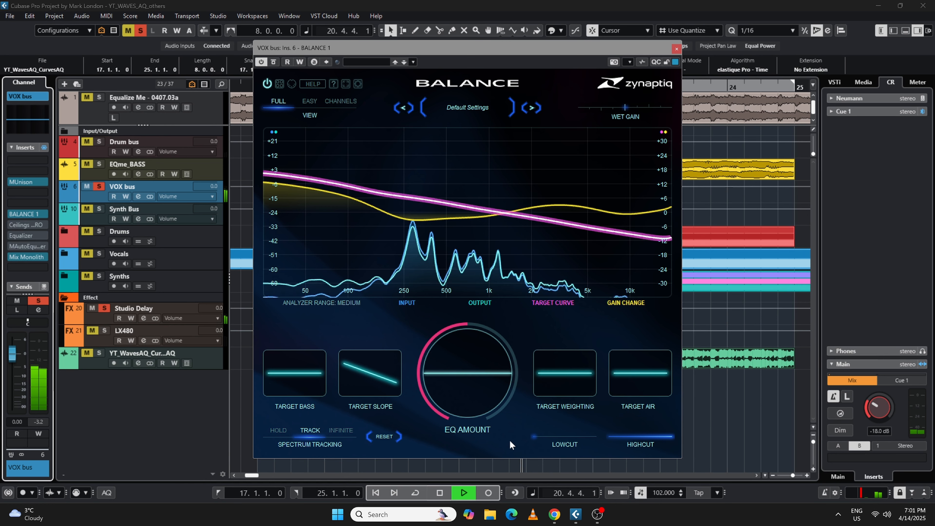
mouse_move(536, 436)
left_click_drag(535, 435, 558, 443)
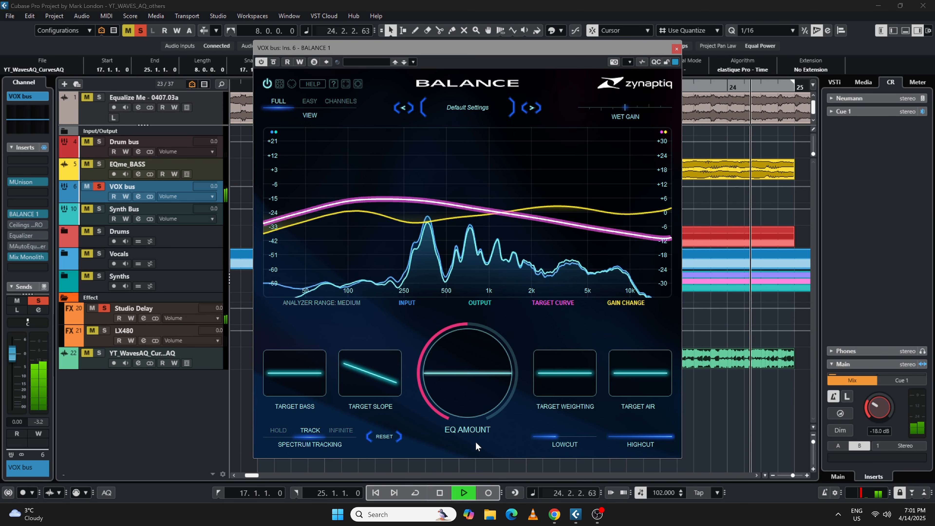
key("space")
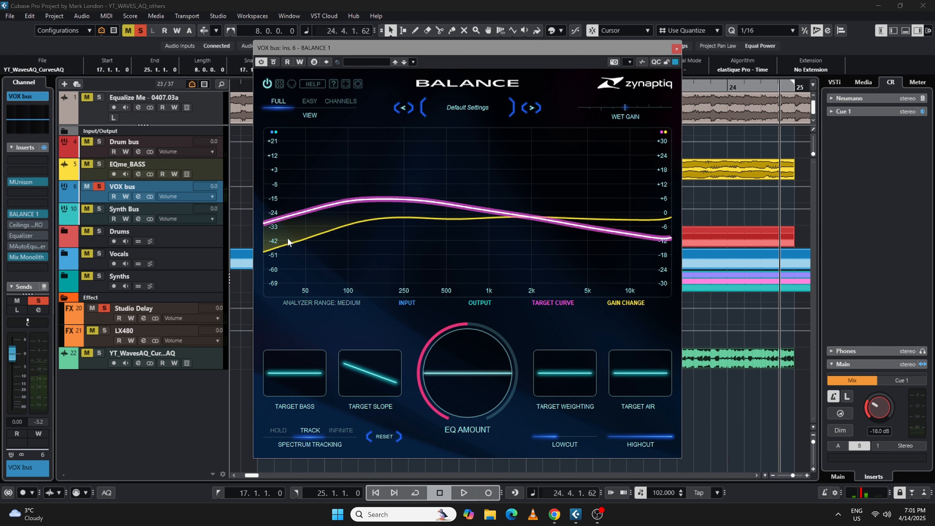
mouse_move(561, 436)
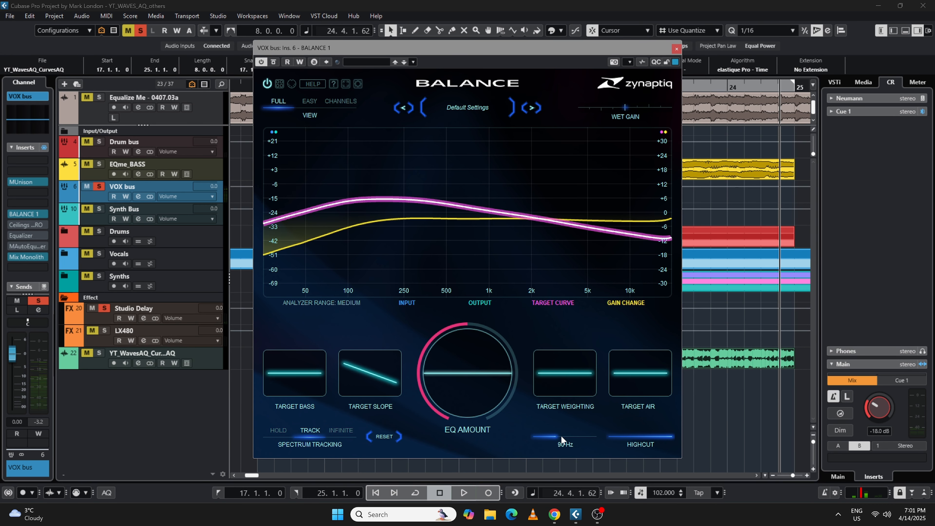
left_click(676, 49)
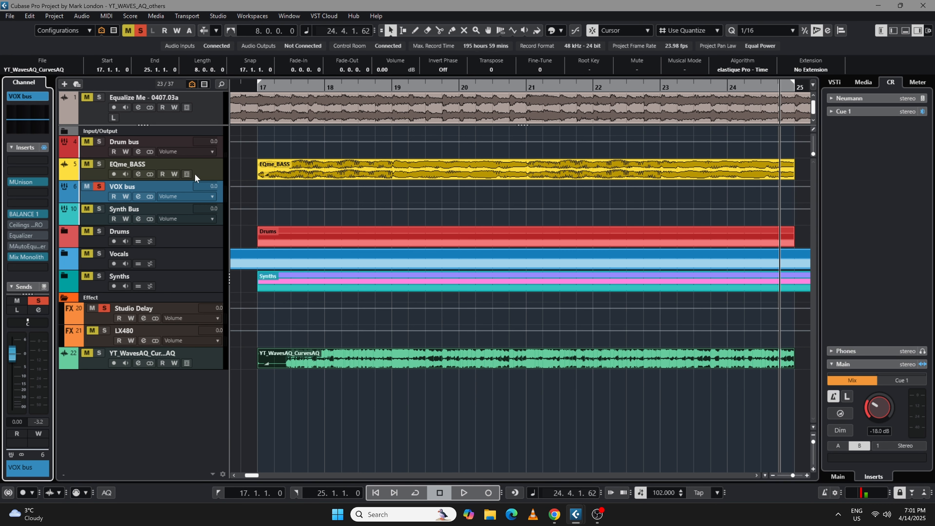
Solo the Synth Bus instead of the VOX bus and audition it from bar 17 with its BALANCE 1 open.
left_click(92, 193)
left_click(99, 209, "ctrl")
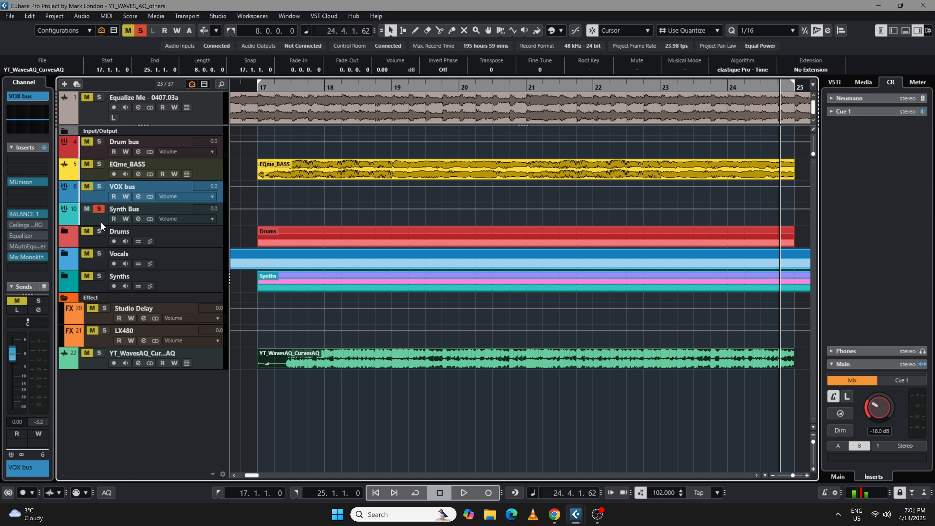
left_click(98, 222)
key("KP_1")
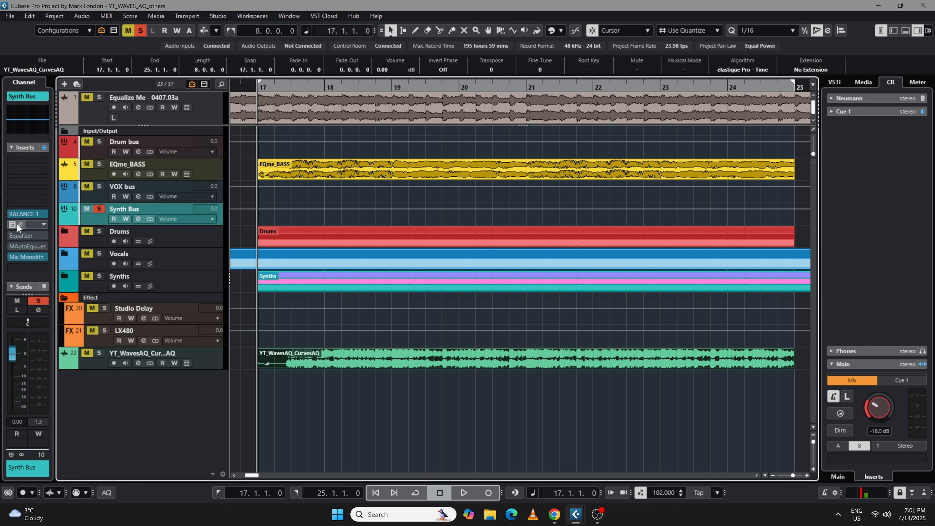
left_click(21, 215)
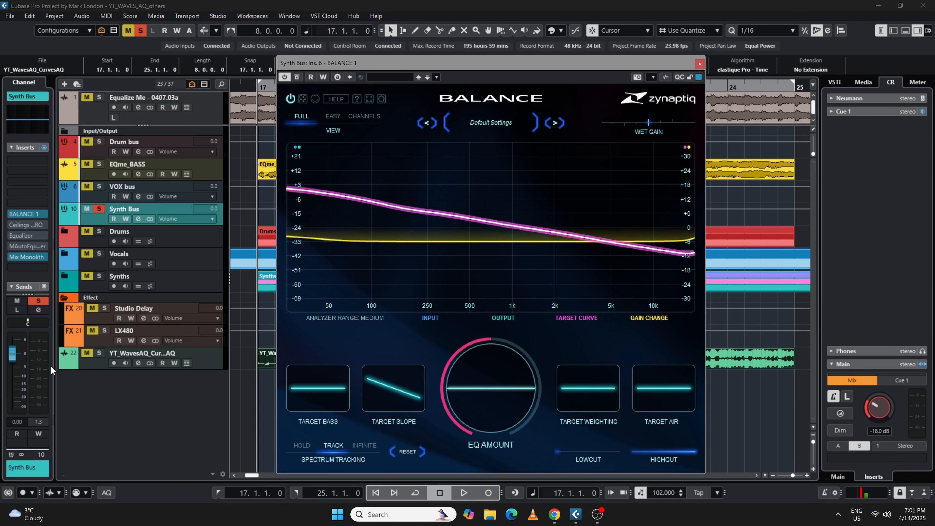
key("space")
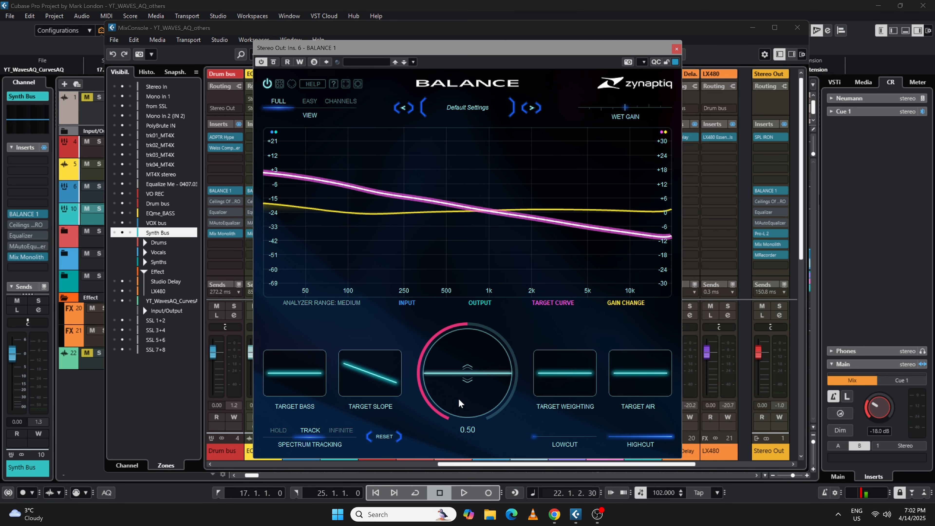
Set the Stereo Out BALANCE's EQ amount to 0.00 and raise it to maximum while playing from bar 17.
key("KP_1")
mouse_move(472, 337)
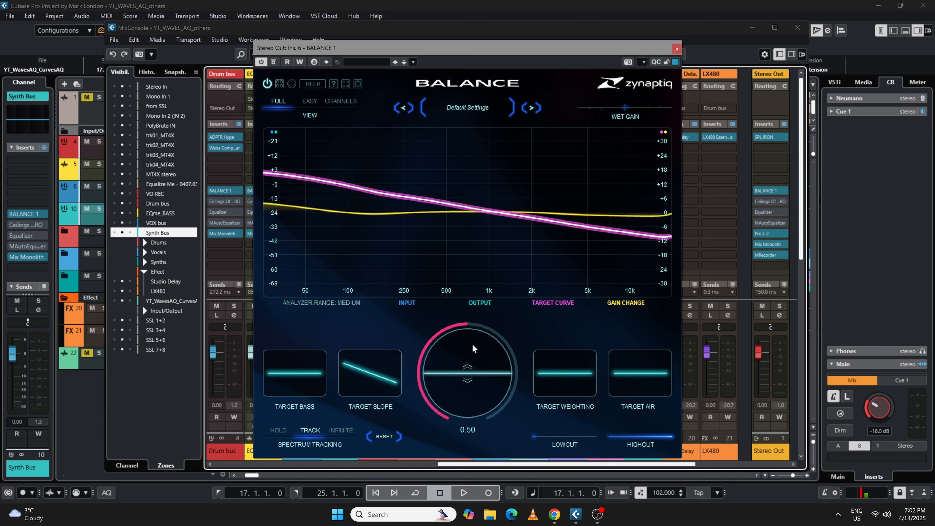
left_click_drag(468, 375, 470, 448)
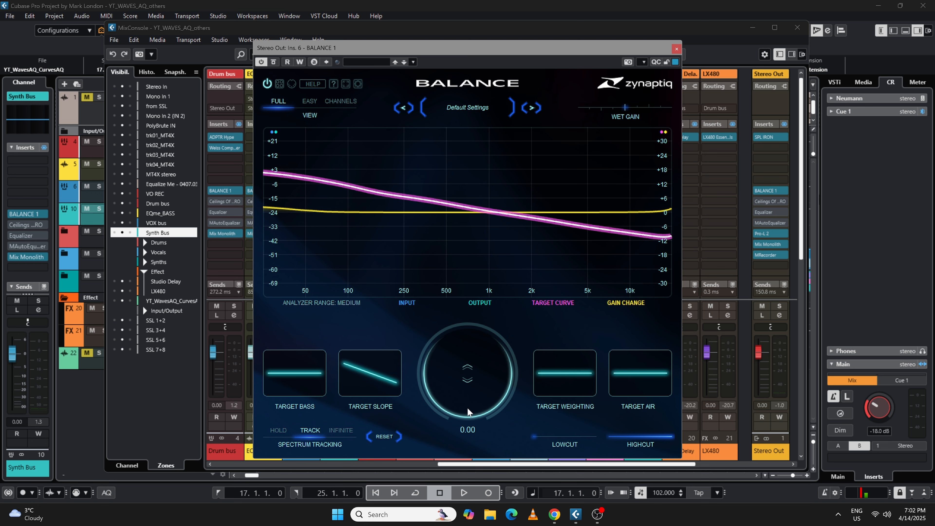
key("space")
left_click_drag(467, 414, 467, 298)
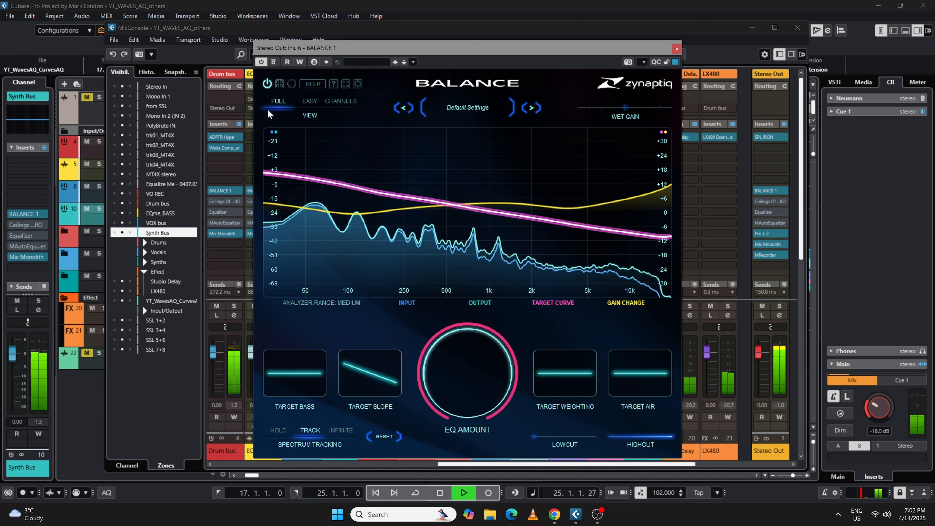
Compare the Stereo Out BALANCE bypassed and enabled, return its EQ amount to halfway and stop playback.
left_click(267, 85)
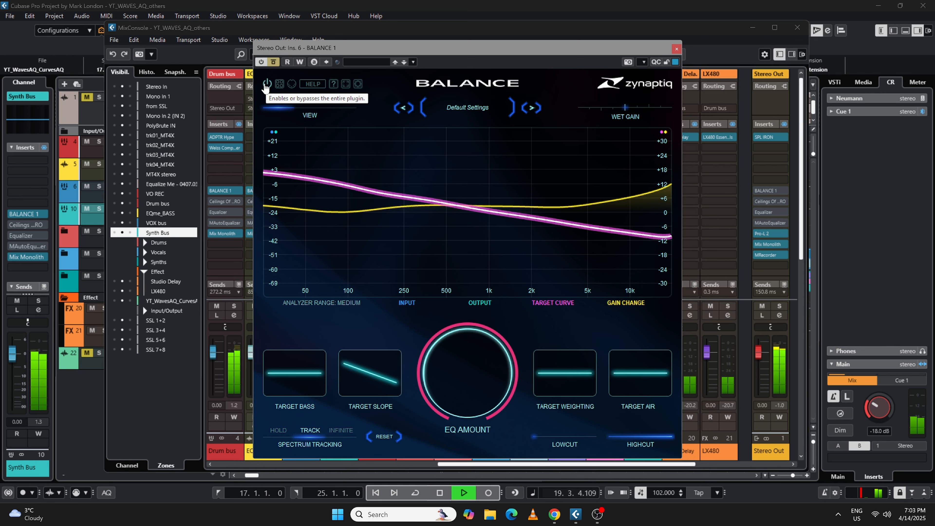
left_click(266, 84)
left_click_drag(478, 323, 482, 401)
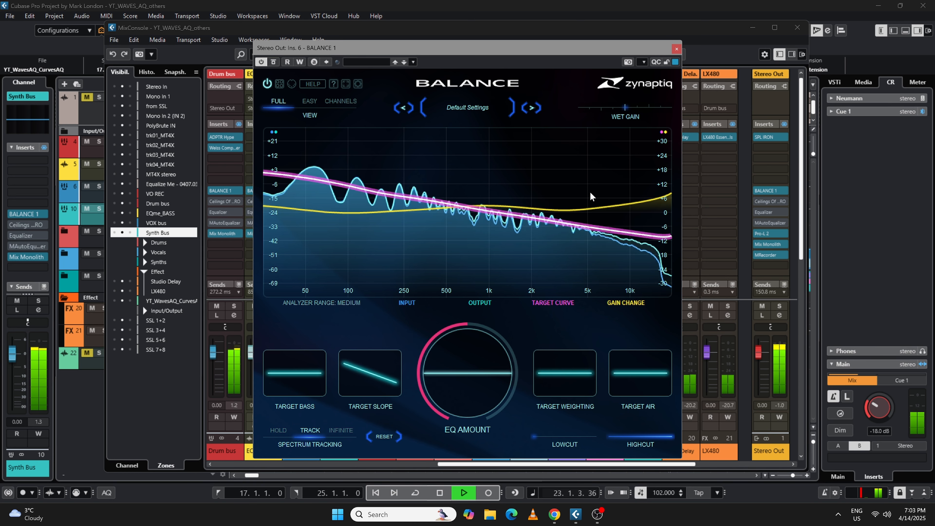
key("space")
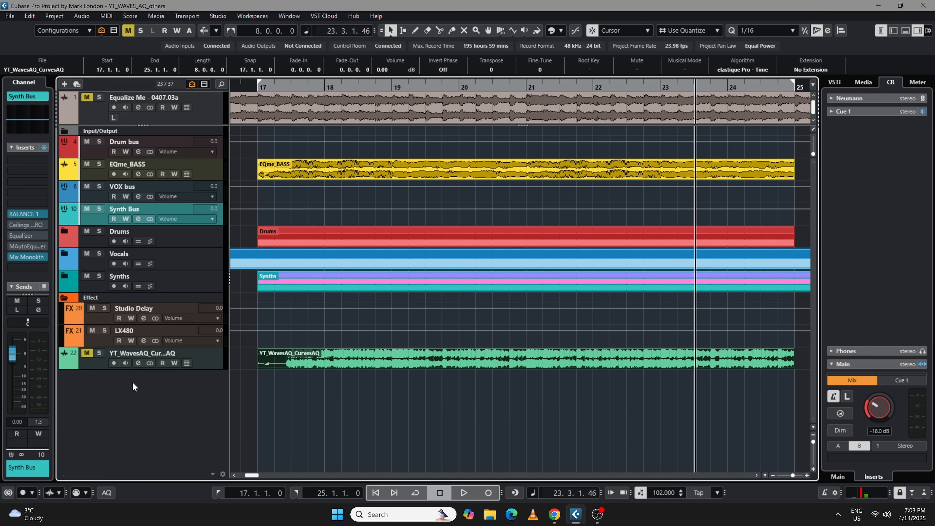
Compare the BALANCE mix with the YT_WavesAQ_CurvesAQ track by toggling its solo during playback from bar 17, and reopen the MixConsole.
key("KP_1")
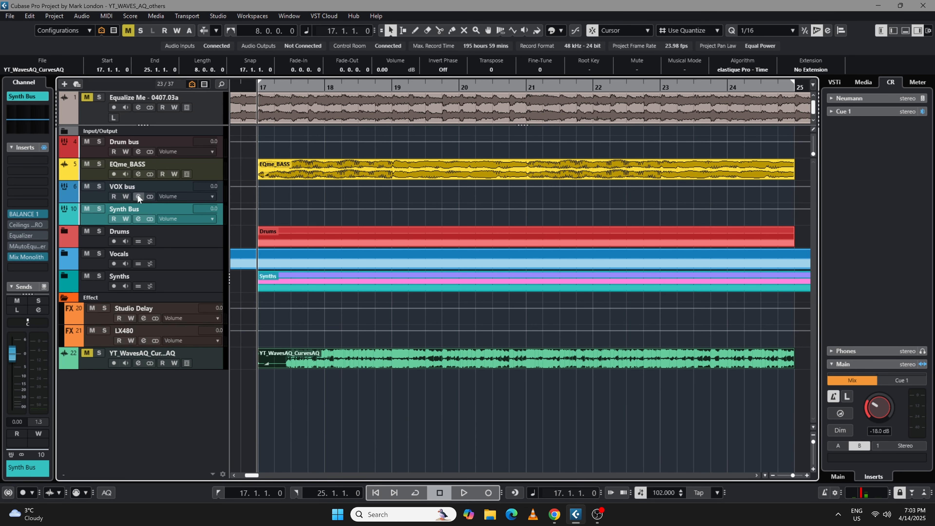
key("space")
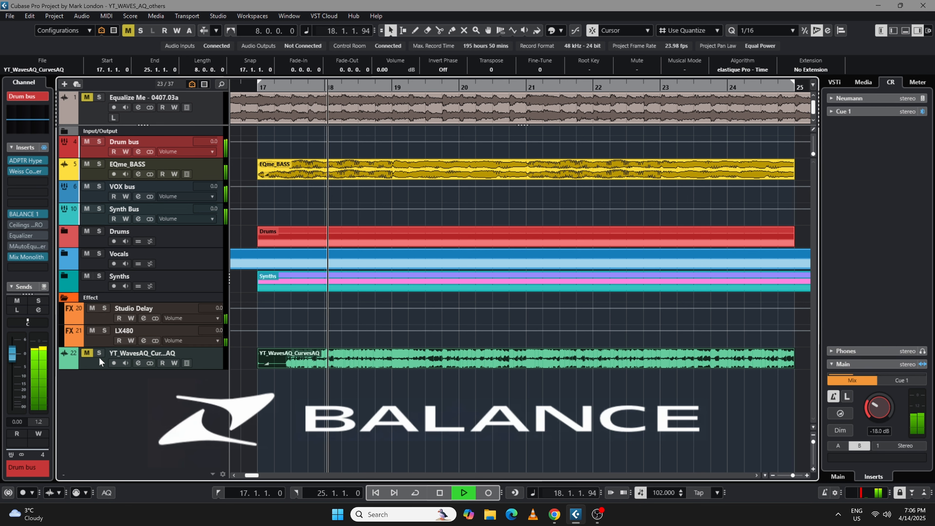
left_click(99, 353)
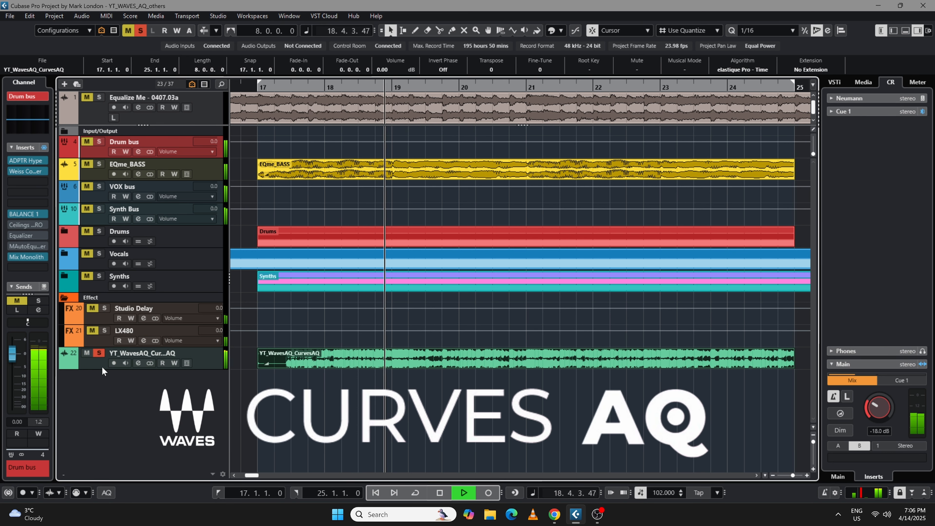
left_click(99, 354)
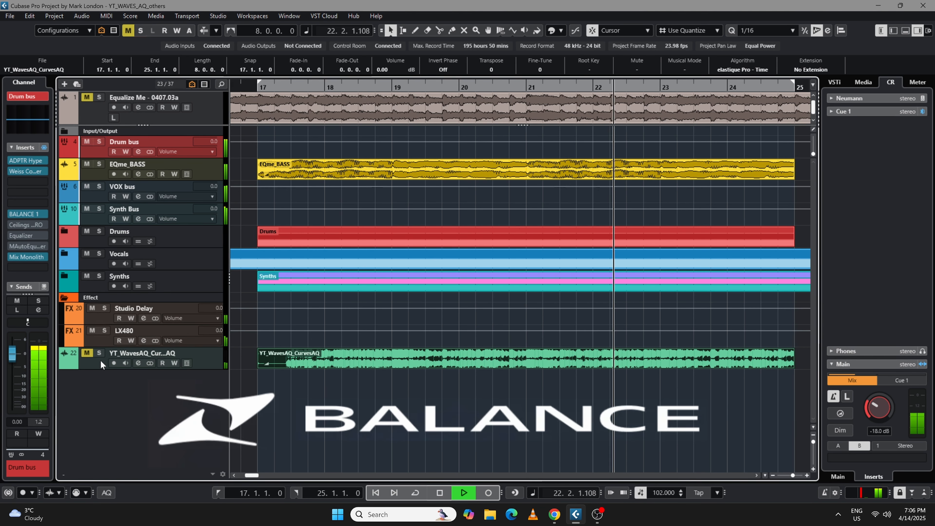
left_click(99, 353)
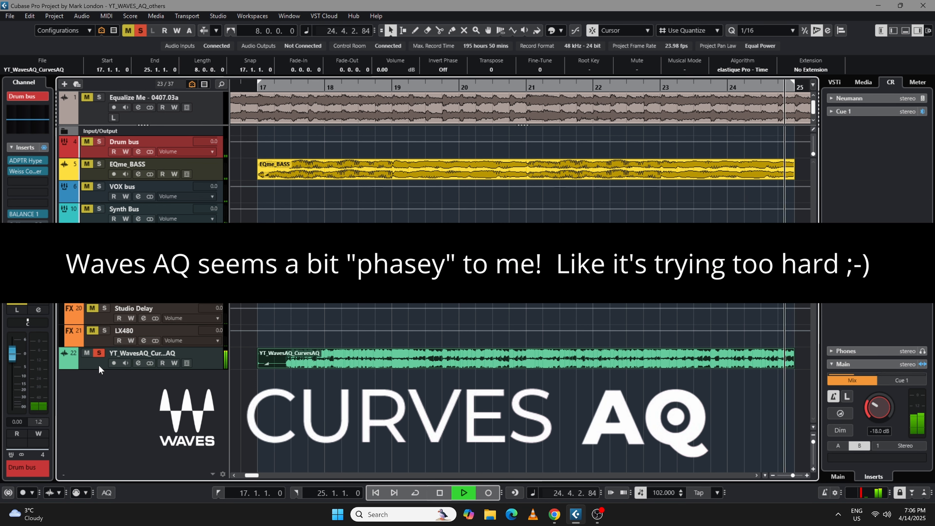
key("space")
key("KP_1")
left_click(99, 353)
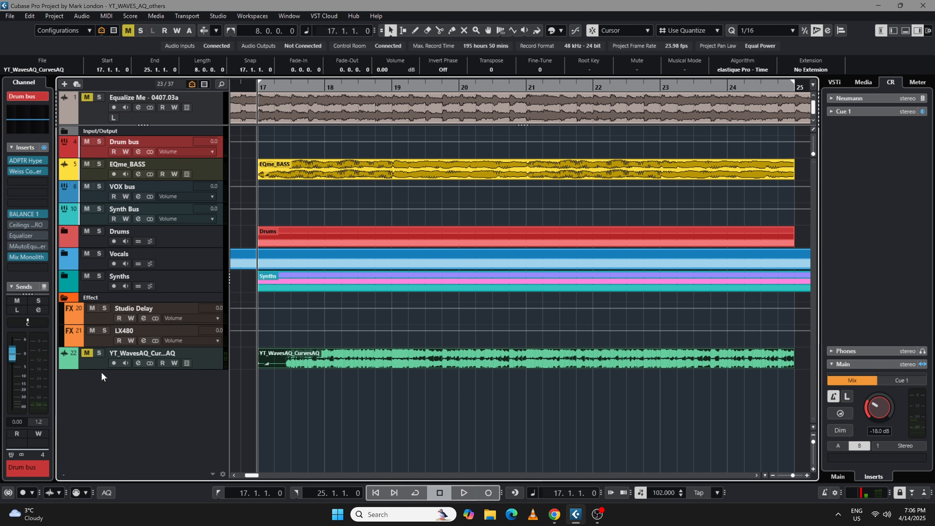
key("F3")
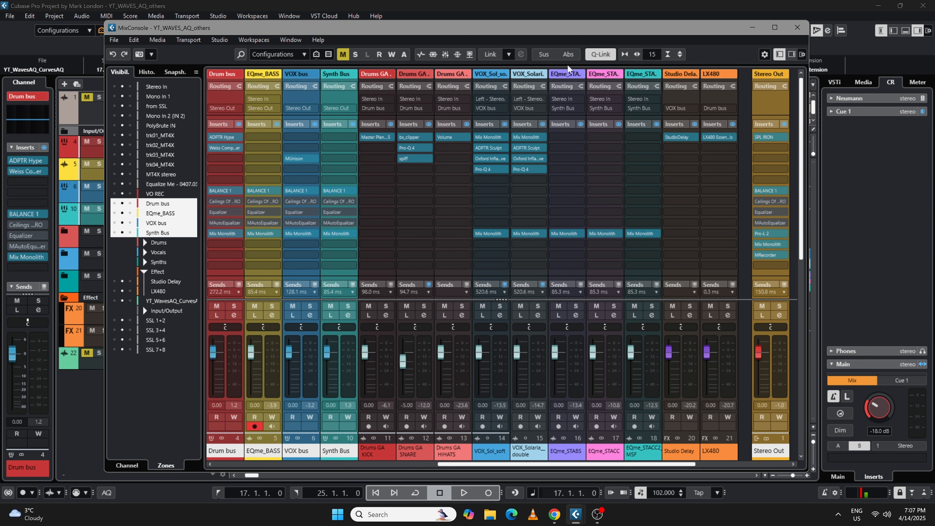
Switch off BALANCE 1 and enable Equalizer on the four buses and Stereo Out, and view the Drum bus Equalizer's interface.
left_click(214, 190)
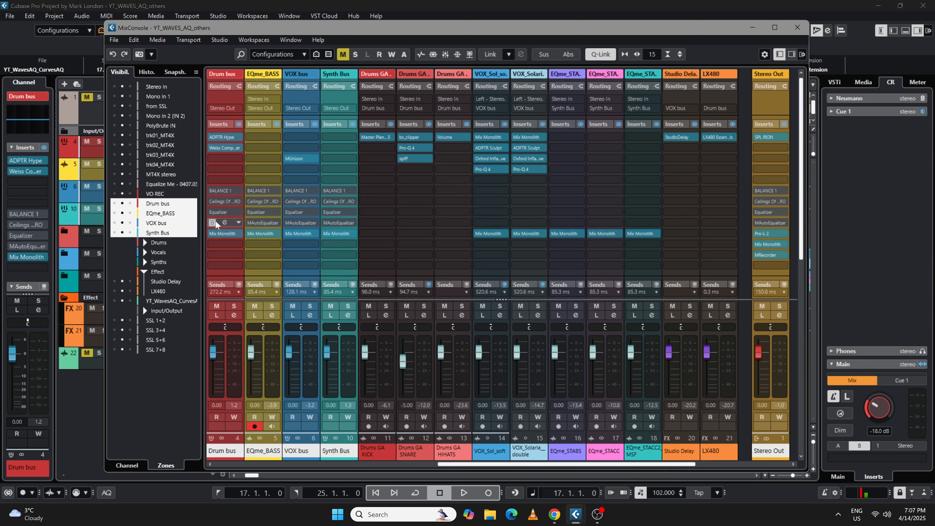
left_click(213, 212)
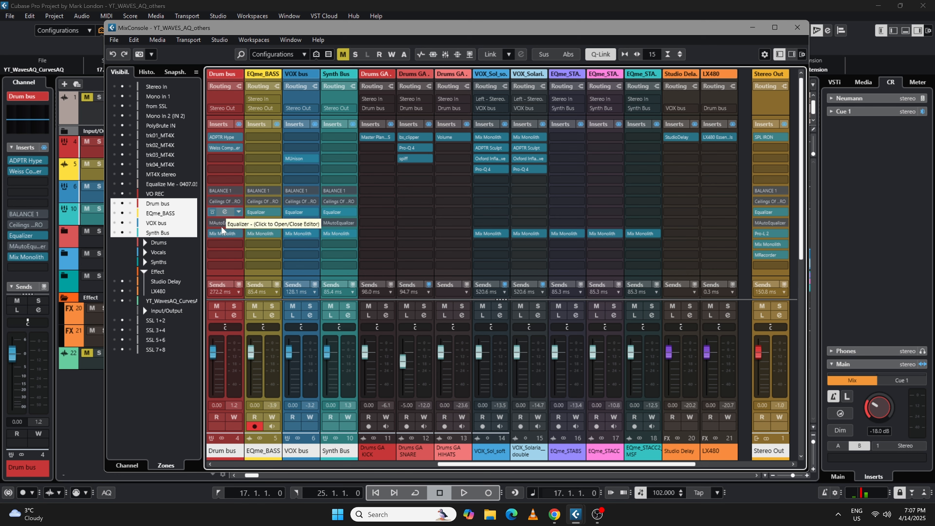
left_click(222, 228)
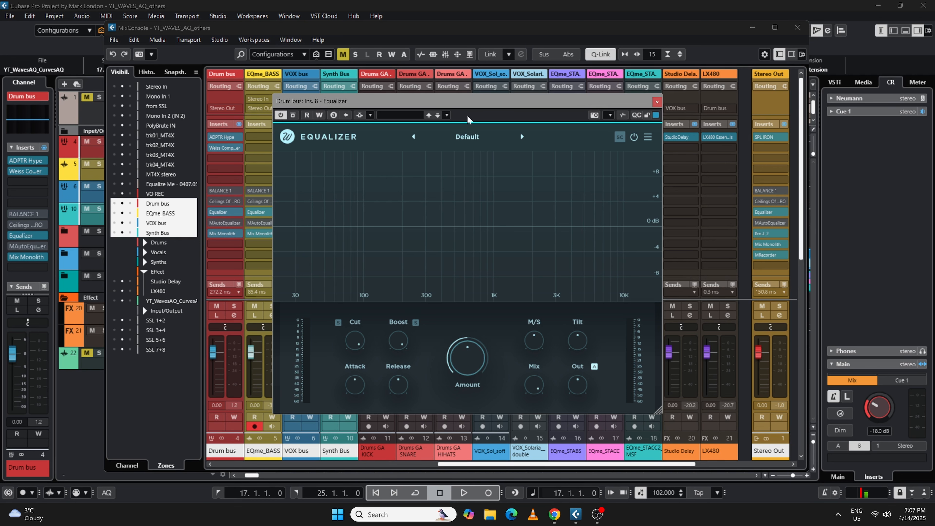
left_click(657, 103)
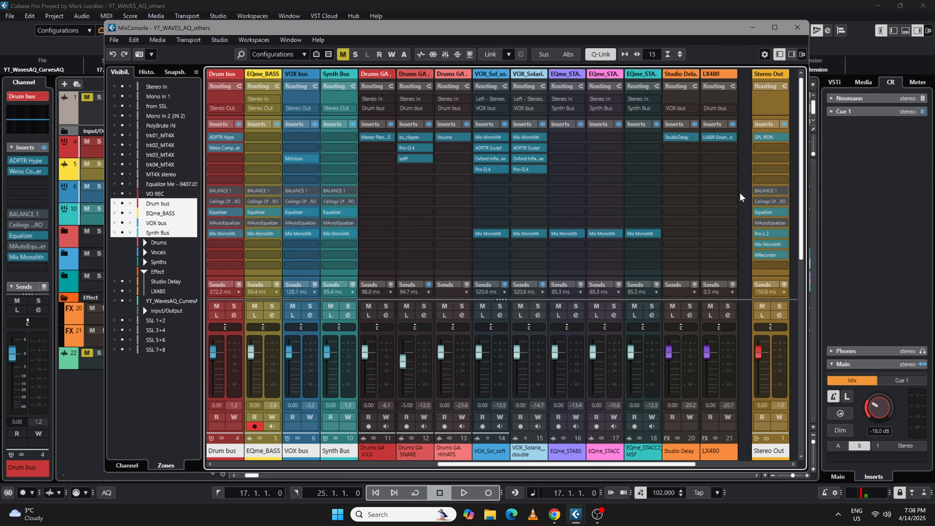
Open the Stereo Out and VOX bus Equalizers, arrange them side by side and hide the MixConsole.
left_click(771, 213)
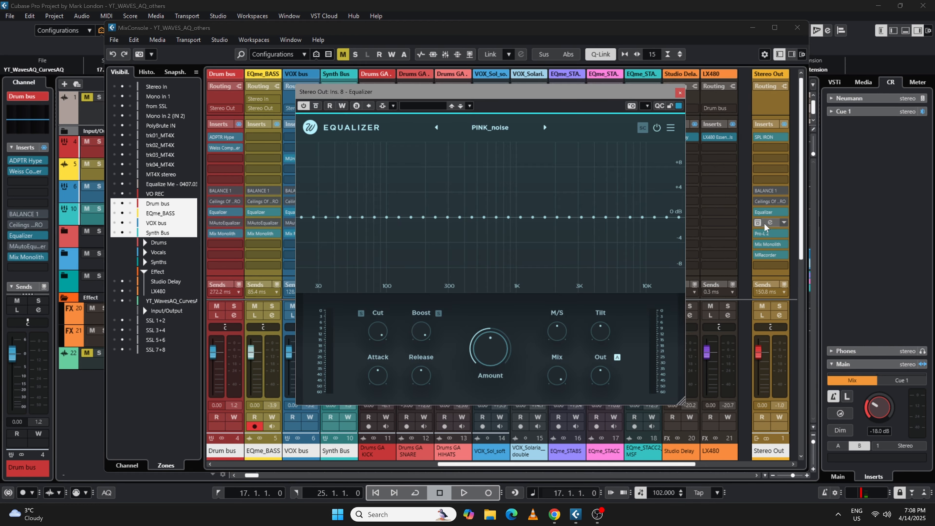
left_click_drag(524, 92, 731, 78)
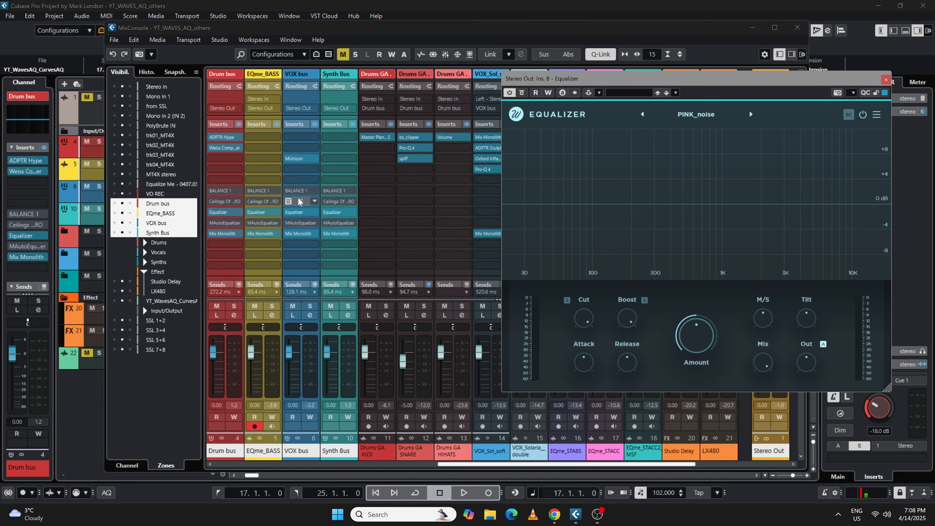
left_click(301, 214)
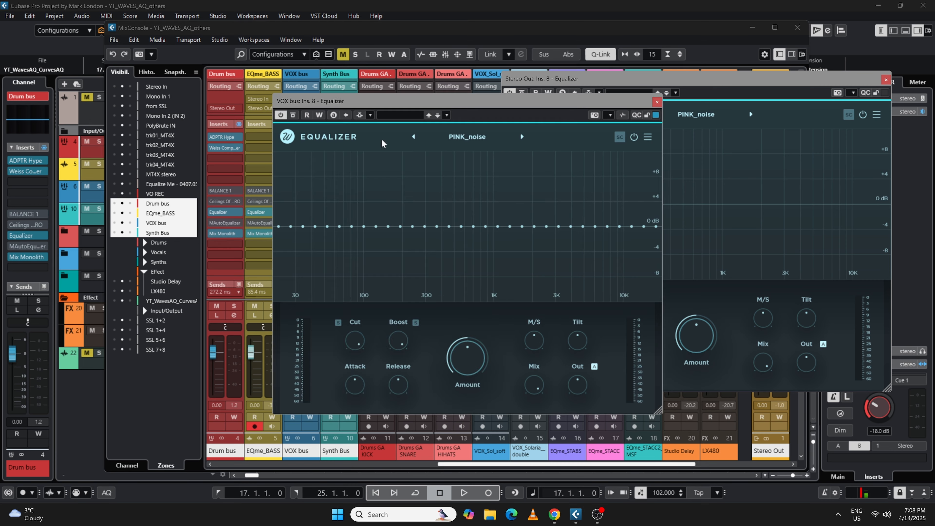
left_click_drag(507, 89, 348, 88)
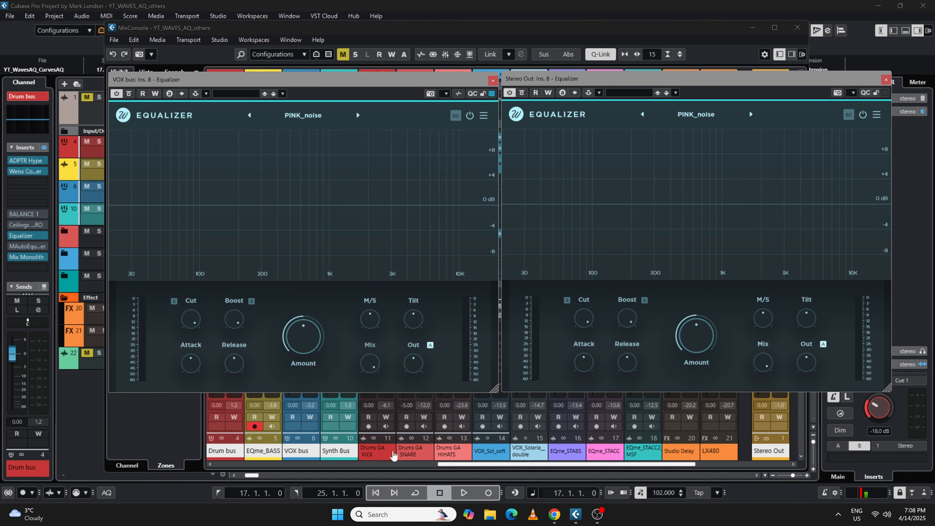
key("F3")
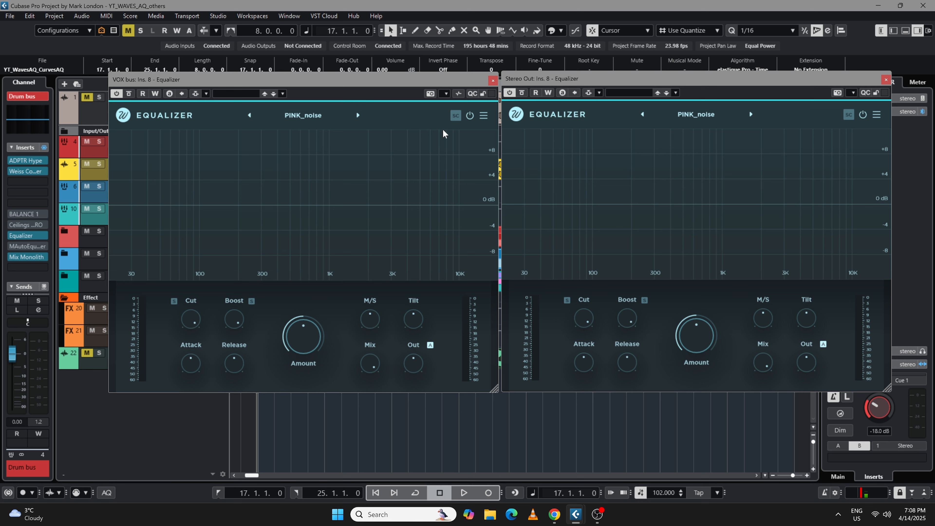
Load the Default preset in both the VOX bus and Stereo Out Equalizers.
left_click(306, 117)
left_click(304, 129)
left_click(683, 117)
left_click(697, 128)
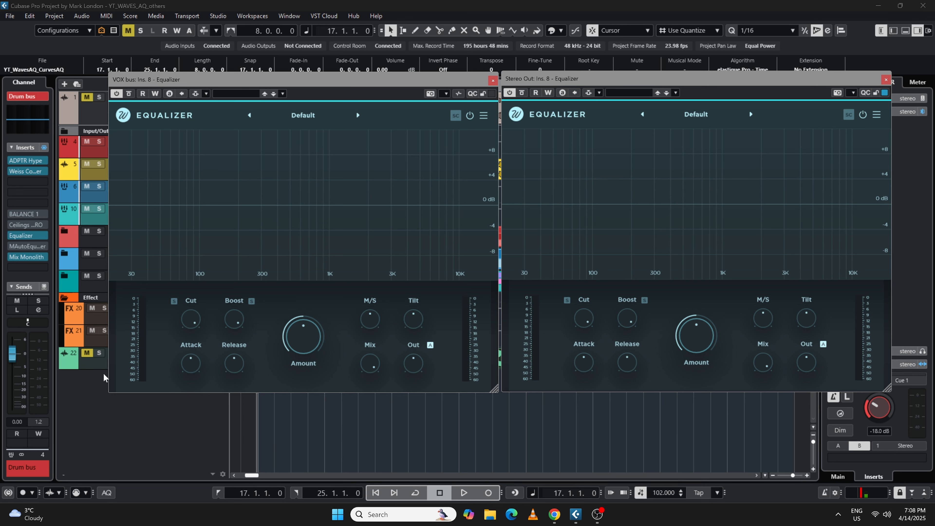
Compare the Equalizers bypassed and enabled during playback from bar 17, leaving them enabled when playback stops.
left_click(129, 94)
left_click(129, 94)
left_click(129, 94)
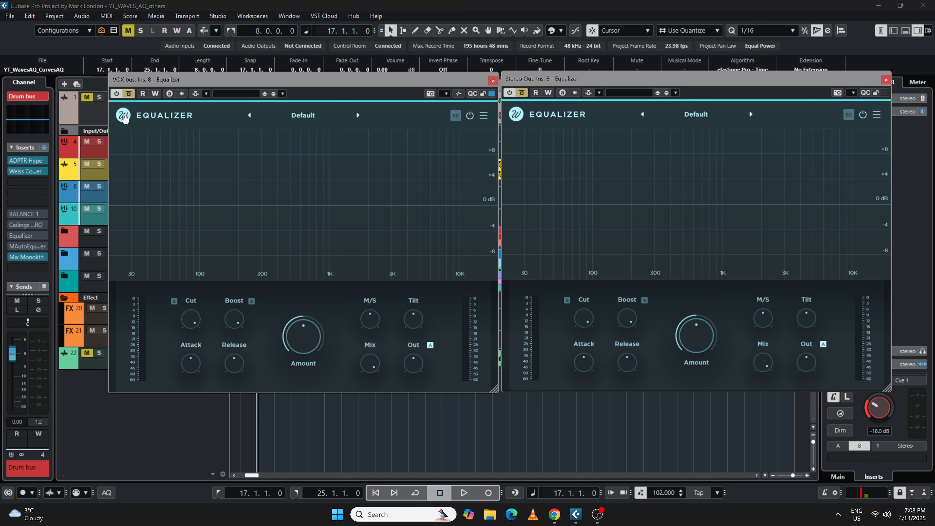
key("space")
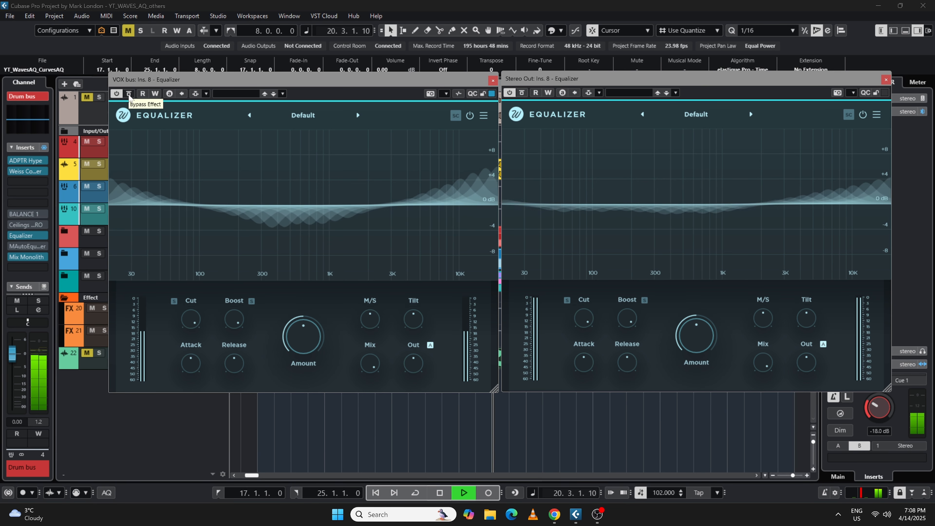
left_click(129, 94)
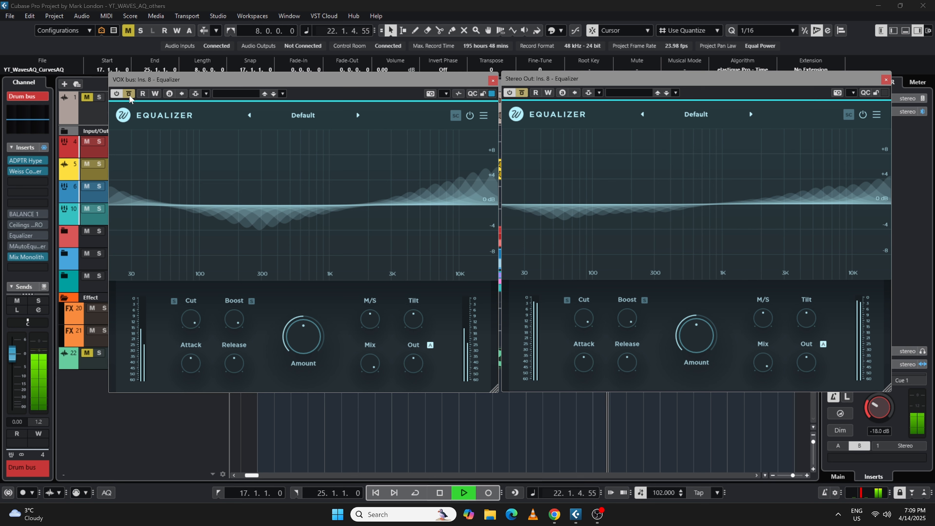
left_click(129, 93)
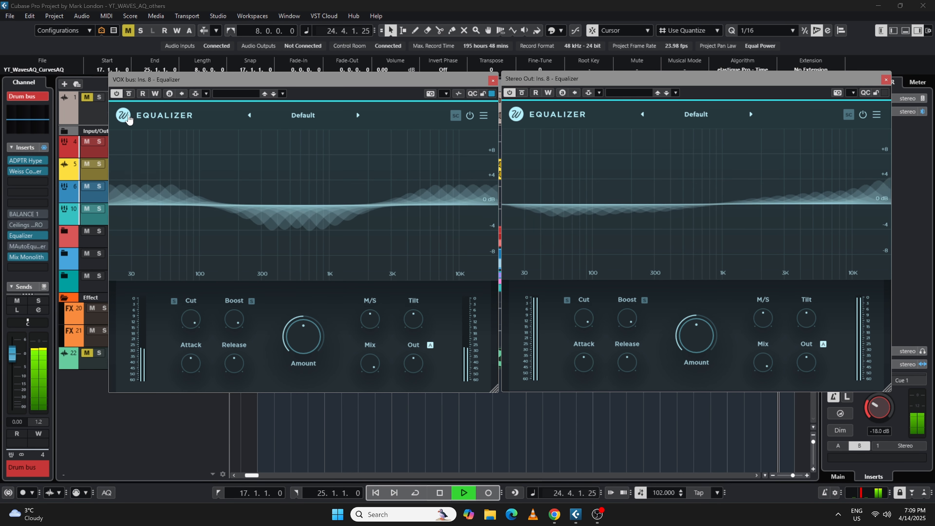
key("space")
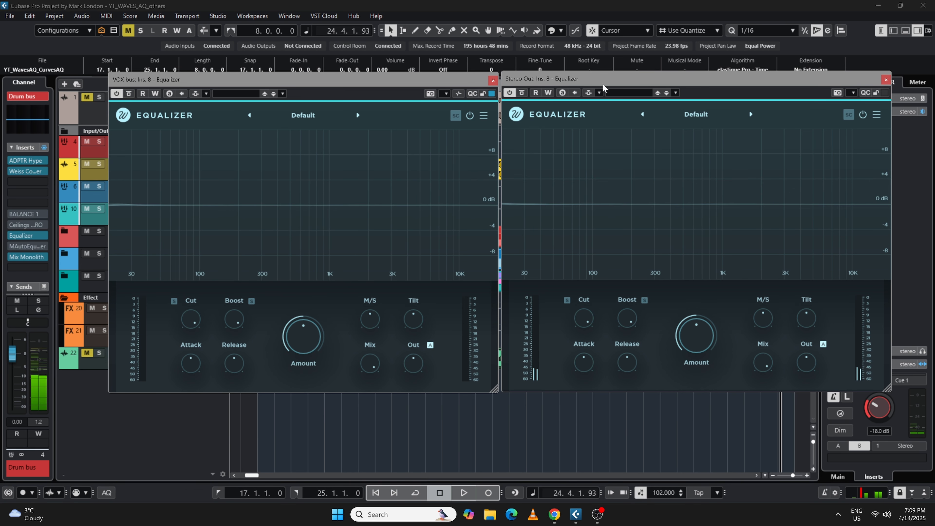
Close both Equalizers and run Mix Monolith's learning for all channels from the Drum bus while playing from bar 17.
left_click(886, 80)
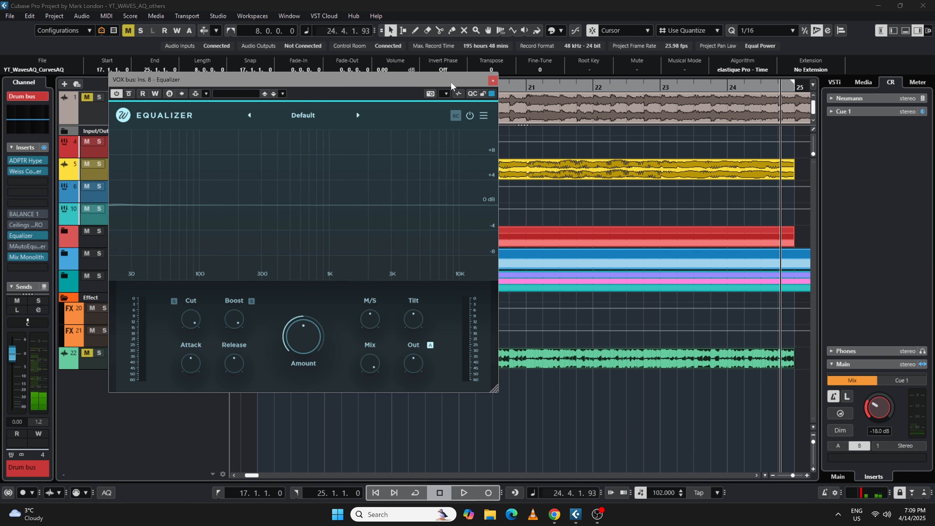
left_click(493, 80)
key("KP_1")
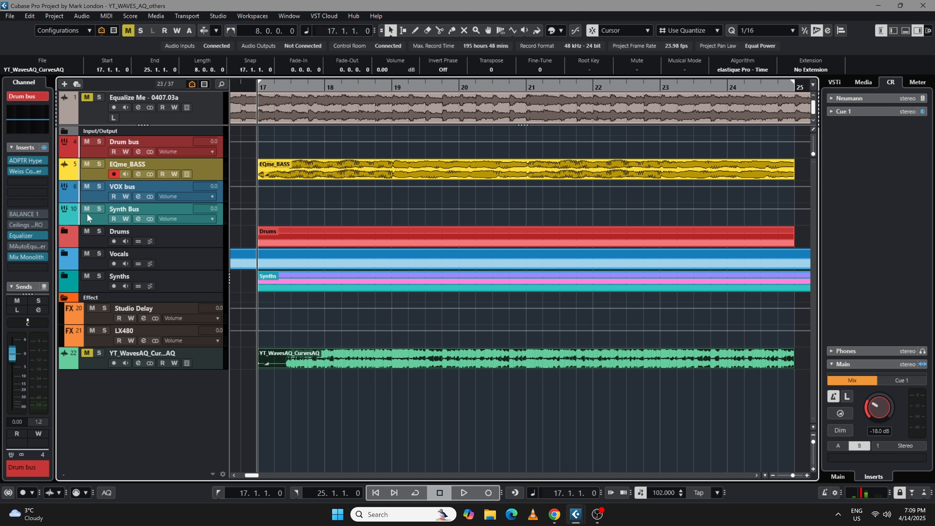
left_click(20, 258)
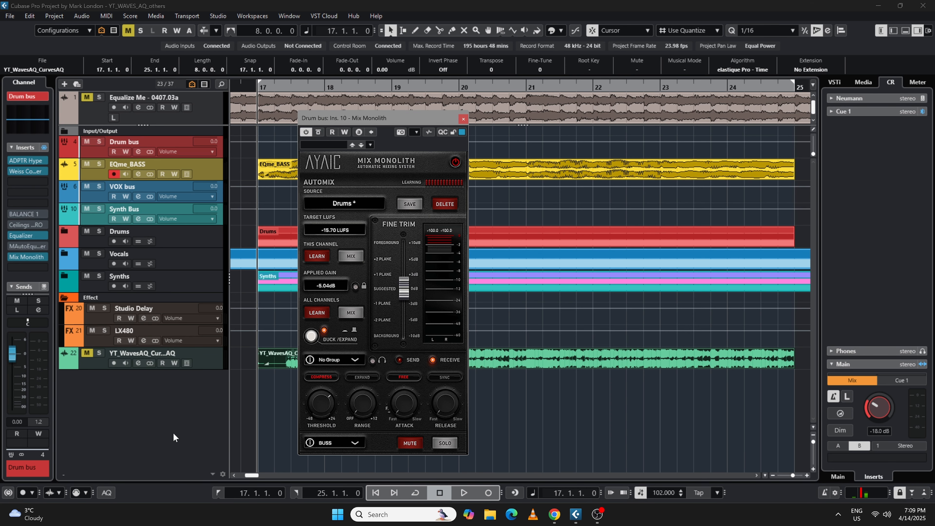
key("space")
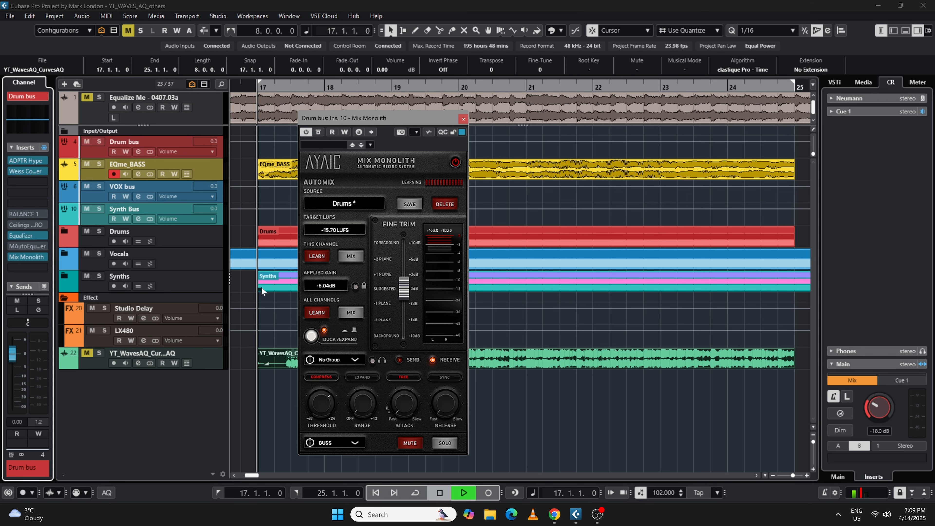
left_click(317, 314)
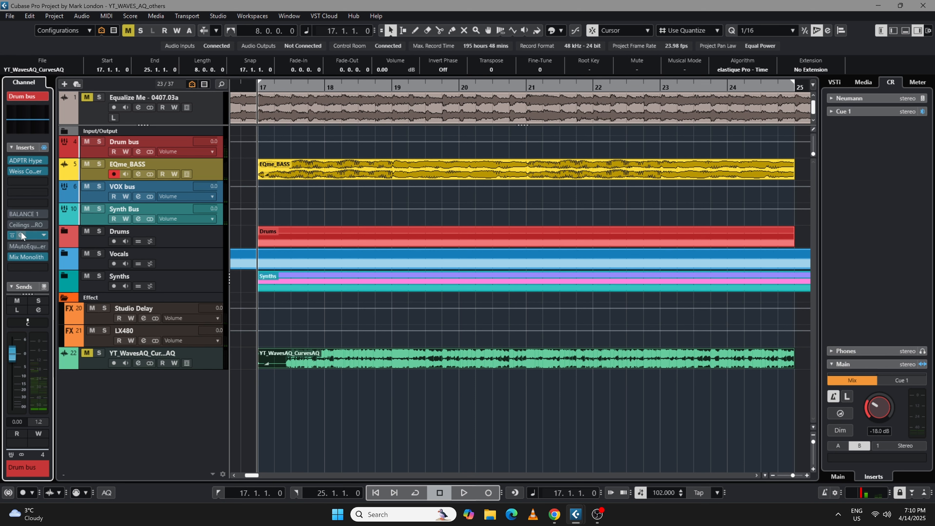
Compare the Equalizer mix with the YT_WavesAQ_CurvesAQ track by toggling its solo during playback from bar 17, and switch off the Equalizer.
key("space")
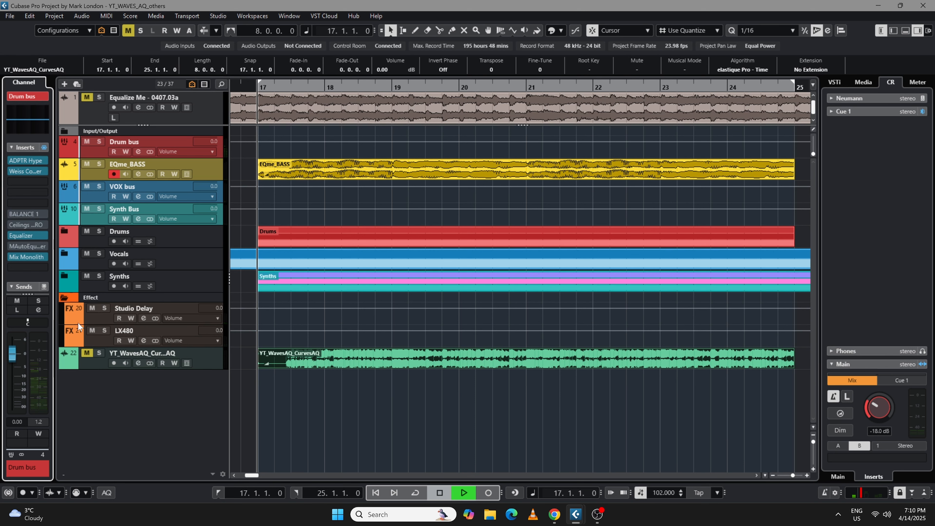
left_click(99, 354)
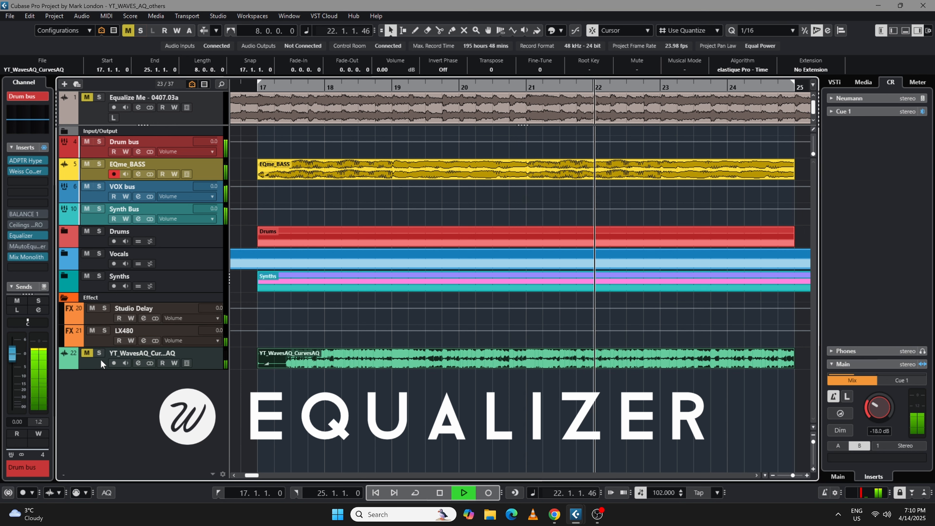
left_click(99, 354)
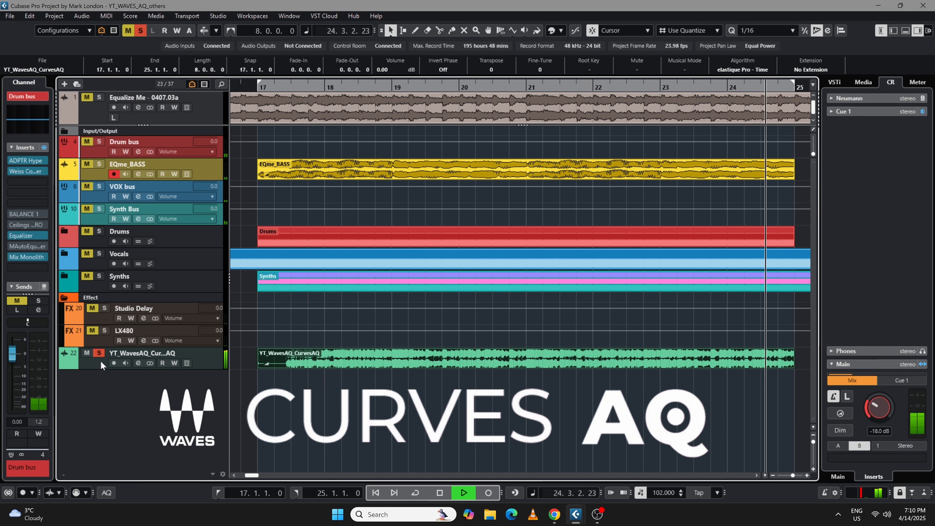
key("space")
left_click(99, 355)
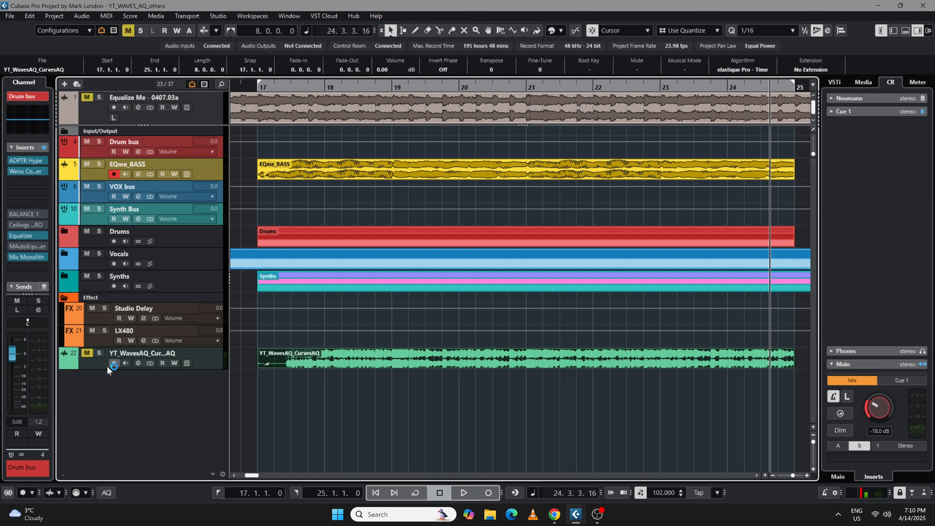
left_click(106, 381)
left_click(12, 236)
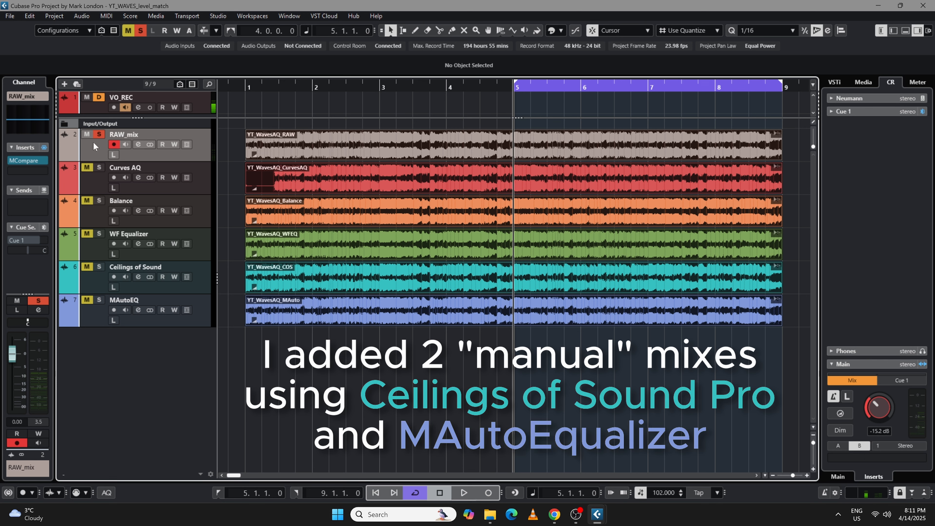
Open MCompare on the RAW_mix track to access the printed mixes for comparison.
left_click(21, 160)
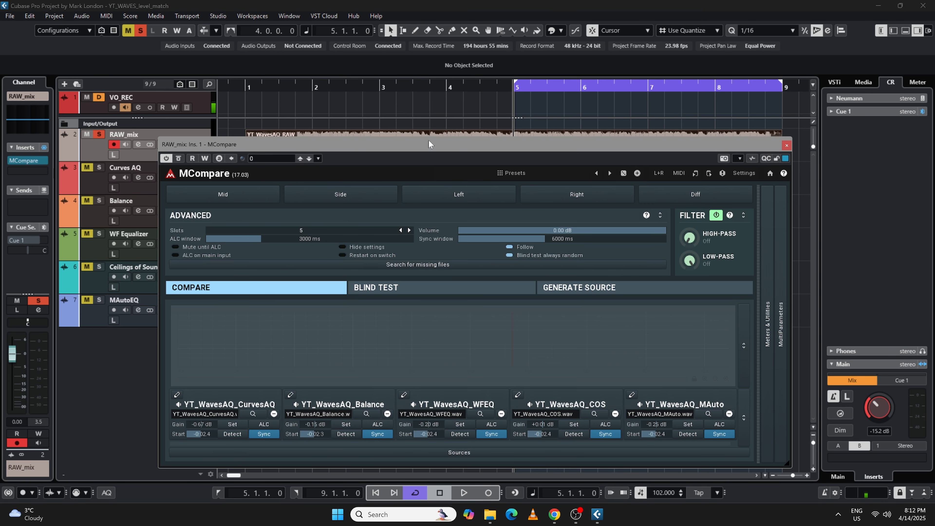